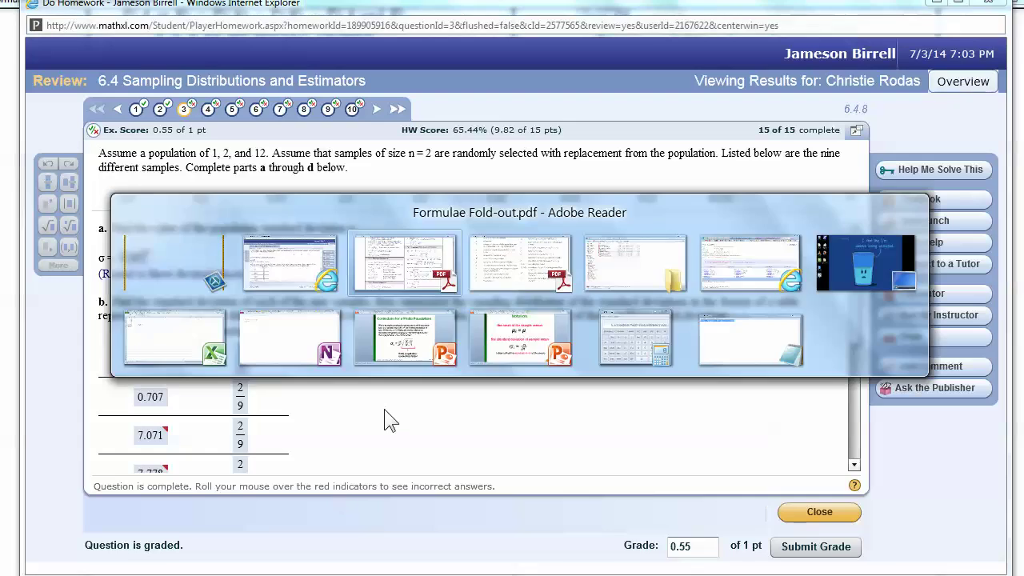
Step: Switch to the formula fold-out PDF in Adobe Reader and view the Chapter 3 standard deviation formulas
key(alt+Tab)
key(alt+Tab)
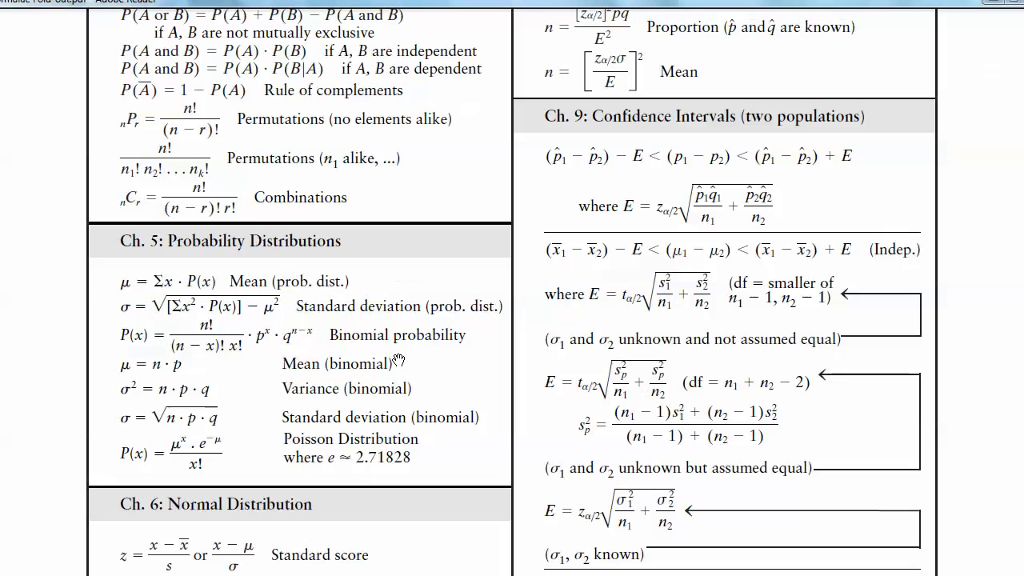
scroll(385, 322, up, 3)
scroll(385, 322, up, 3)
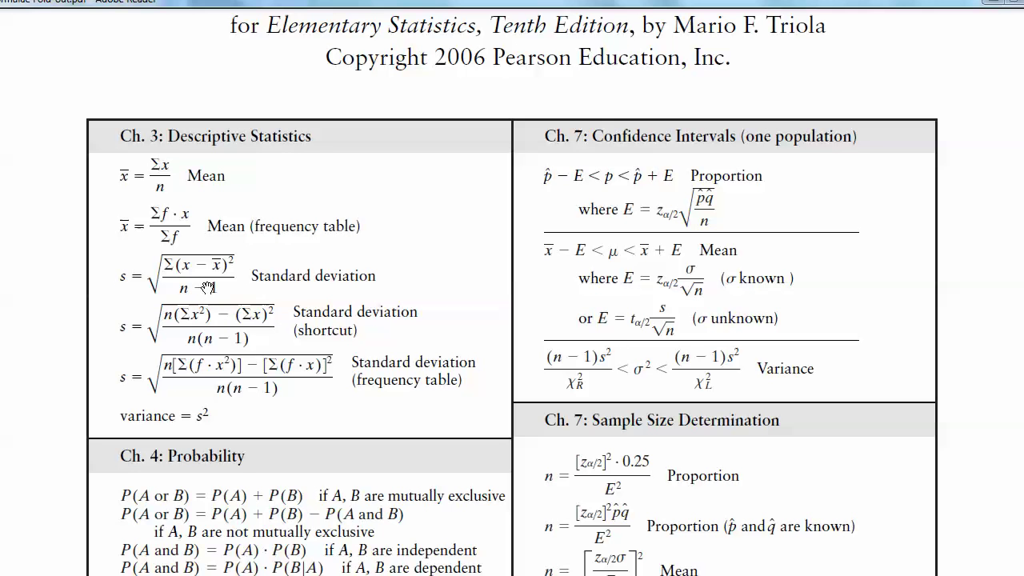
Step: Switch to the Pearson eText, view the population standard deviation formula on page 101, and return to the homework question
key(alt+Tab)
click(128, 132)
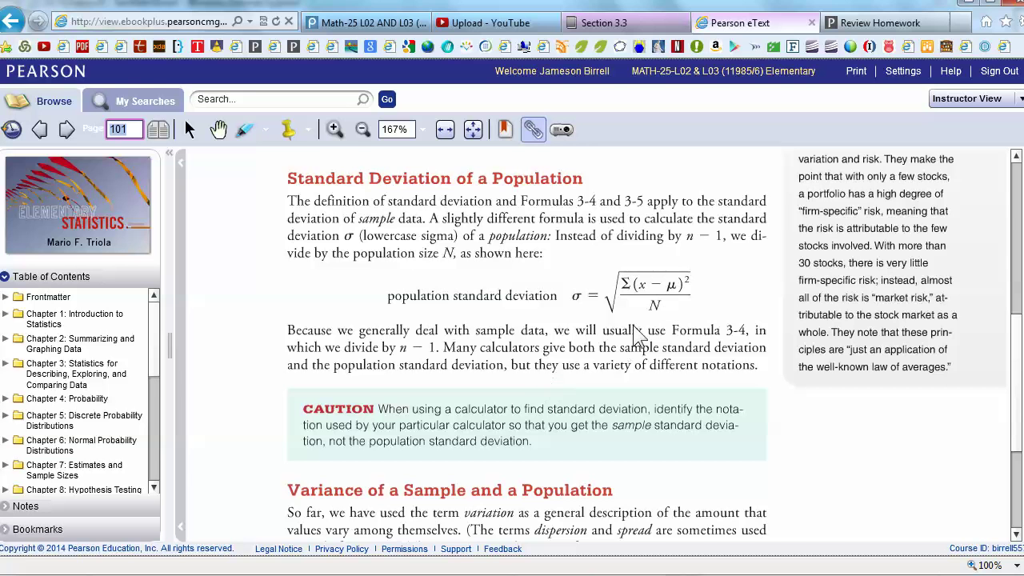
key(alt+Tab)
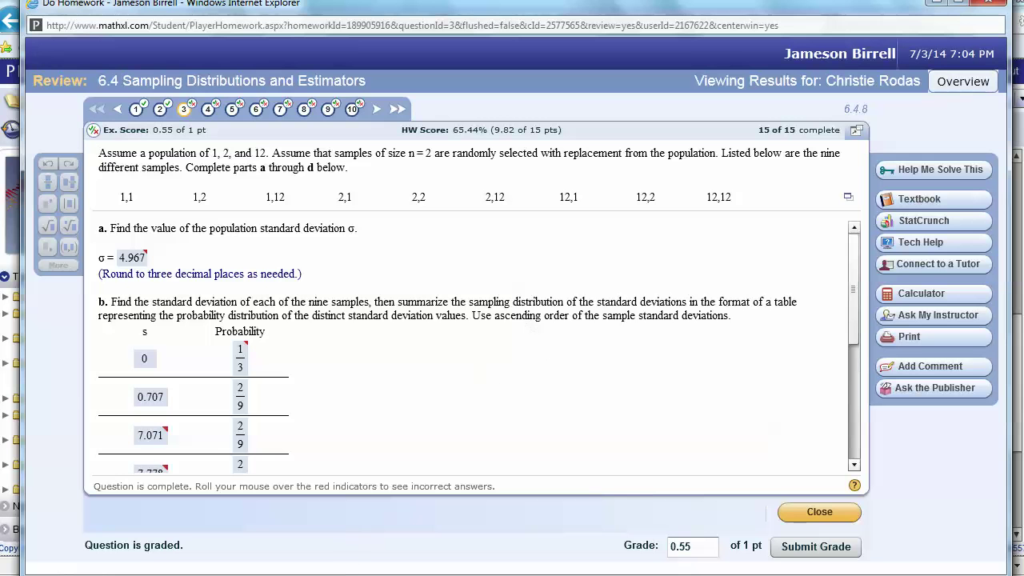
Step: Switch to the Excel workbook and enter the population values 1, 2 and 12 in cells A1 to A3
click(343, 572)
mouse_move(85, 119)
mouse_down()
mouse_move(87, 132)
mouse_move(86, 118)
mouse_up()
text(1)
key(Return)
text(2)
key(Return)
text(13)
key(BackSpace)
text(2)
key(Return)
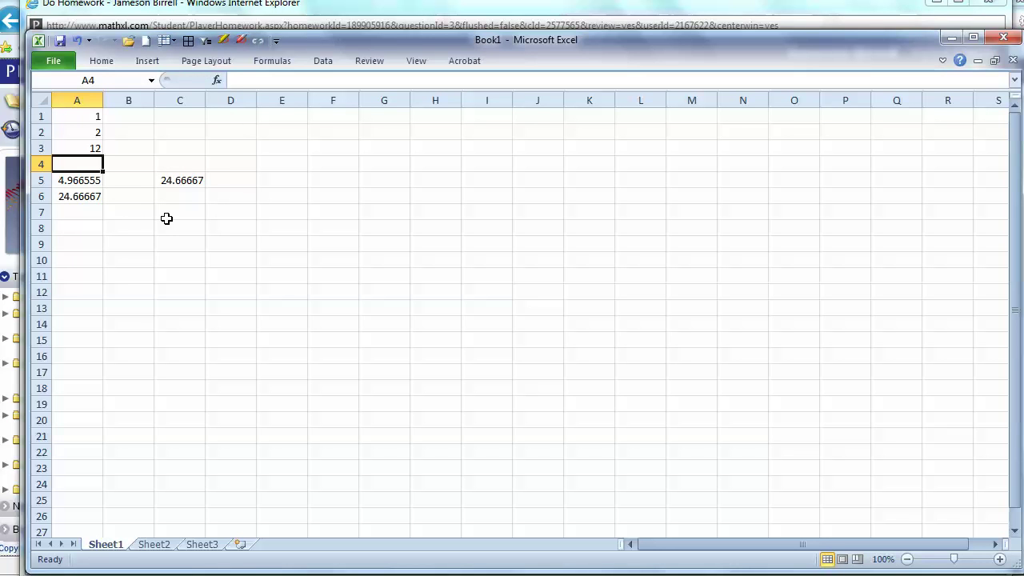
Step: Clear the leftover formula results from cells C5 and A6
click(176, 181)
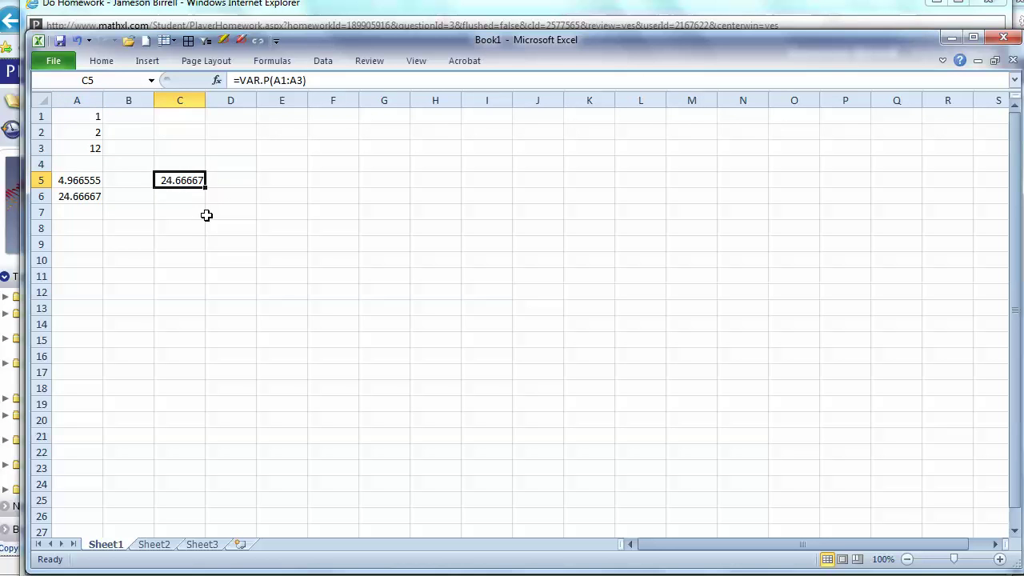
click(60, 194)
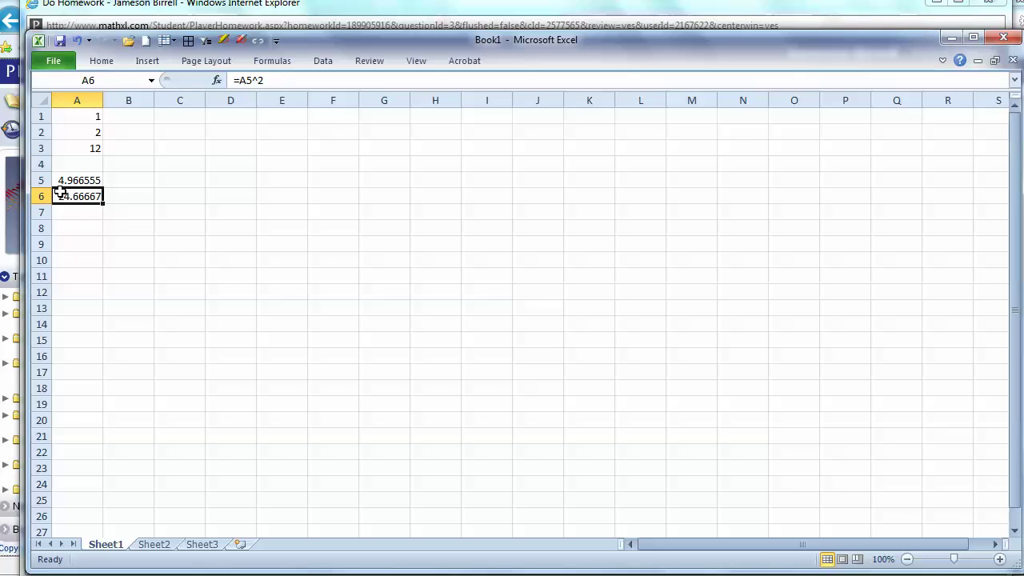
key(Delete)
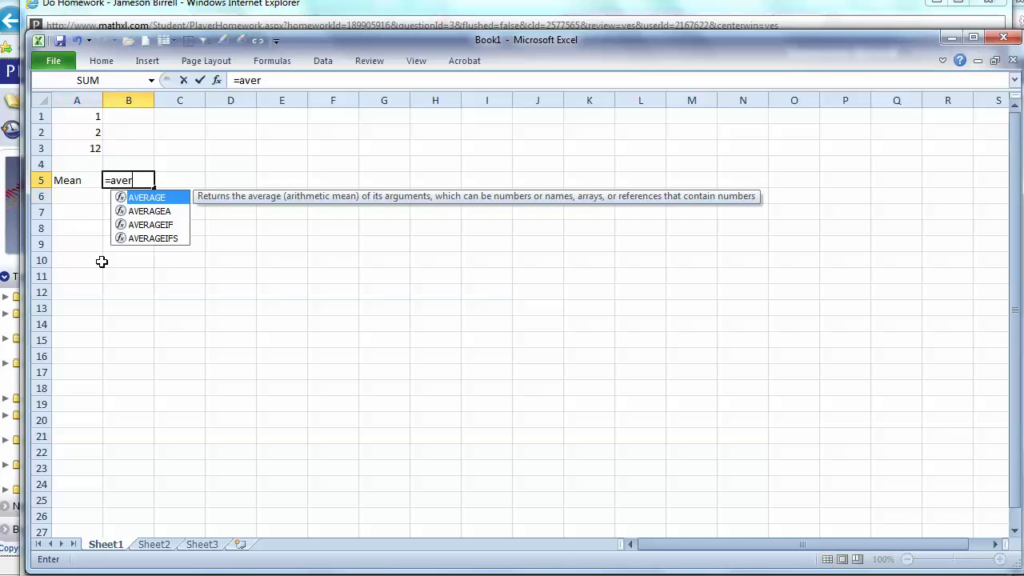
Step: Calculate the mean of A1:A3 in cell B5 with the AVERAGE function
key(Tab)
drag(94, 144, 92, 118)
key(Return)
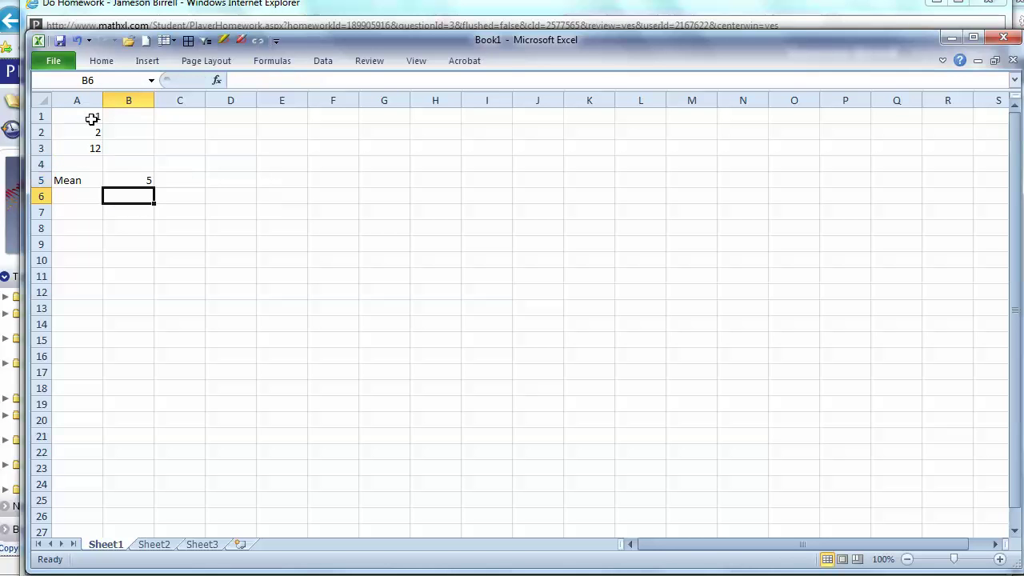
Step: Compute each value's deviation from the mean in B1:B3 with =A1-$B$5, and square the deviations in C1:C3 with =B1*B1
click(128, 116)
text(=A1-B5)
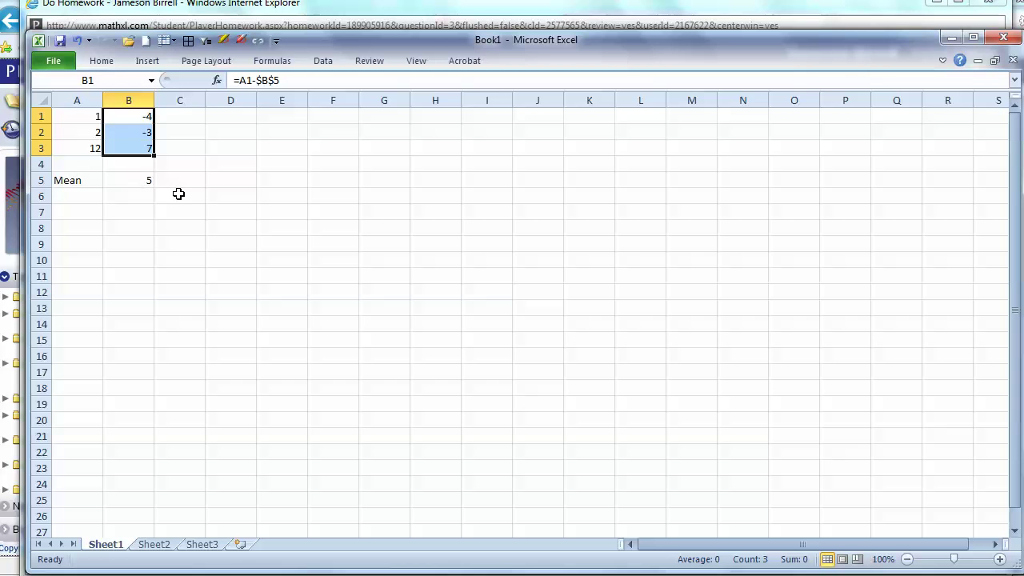
click(174, 116)
text(=B1*B1)
key(Return)
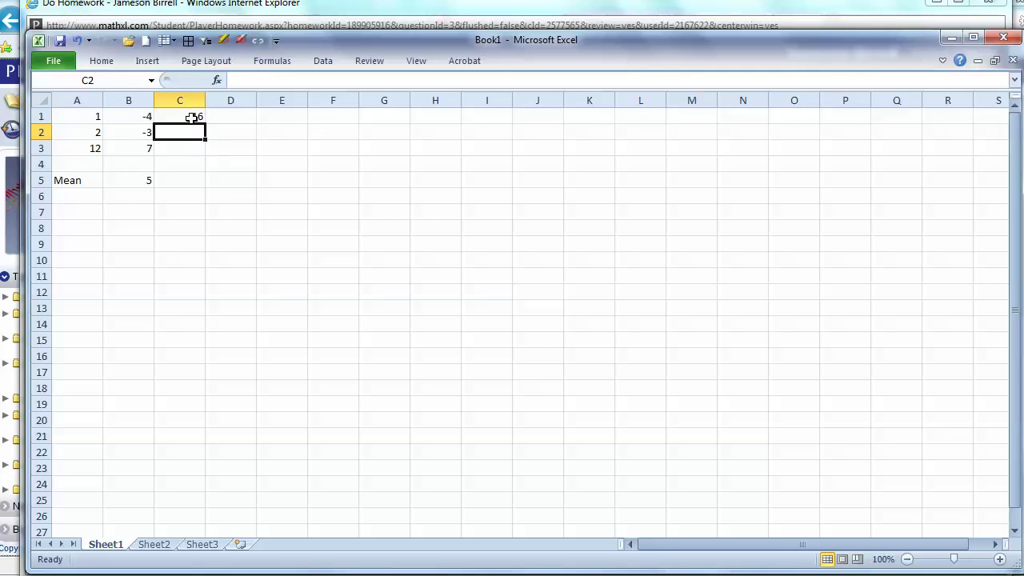
click(196, 119)
drag(208, 124, 208, 160)
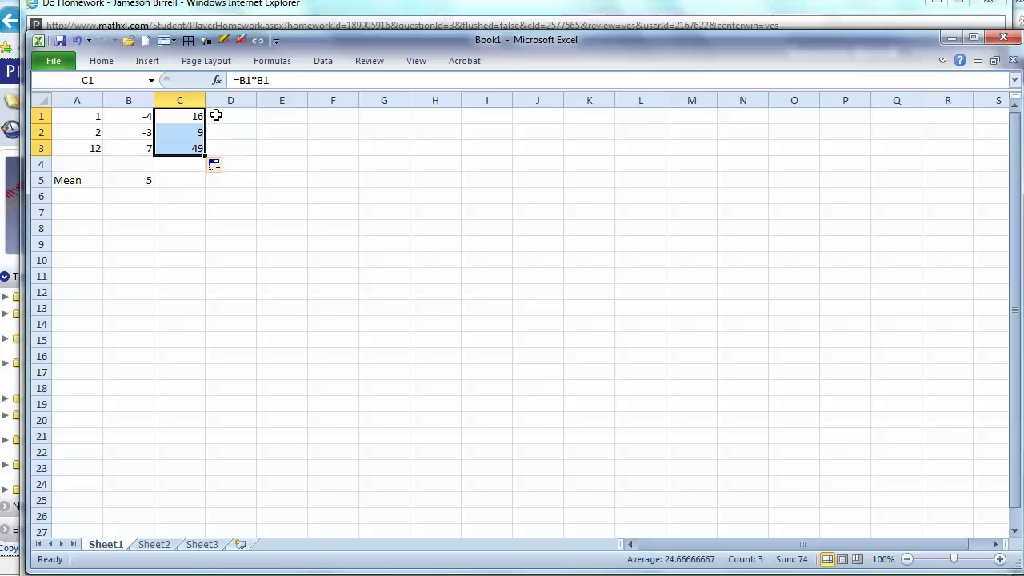
Step: Sum the squared deviations C1:C3 in cell C4
click(185, 167)
text(=sum)
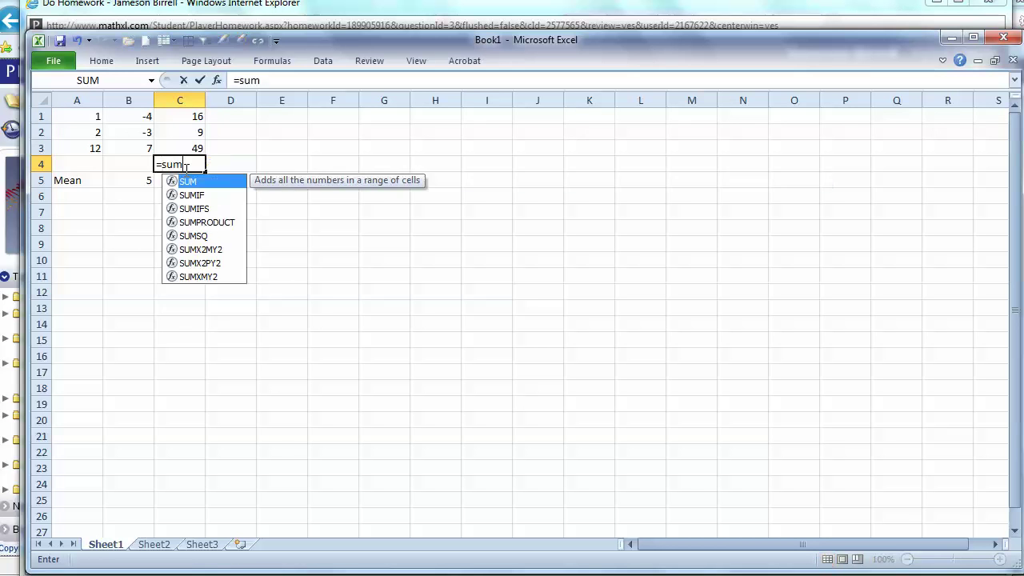
double_click(195, 178)
drag(194, 117, 195, 143)
key(Return)
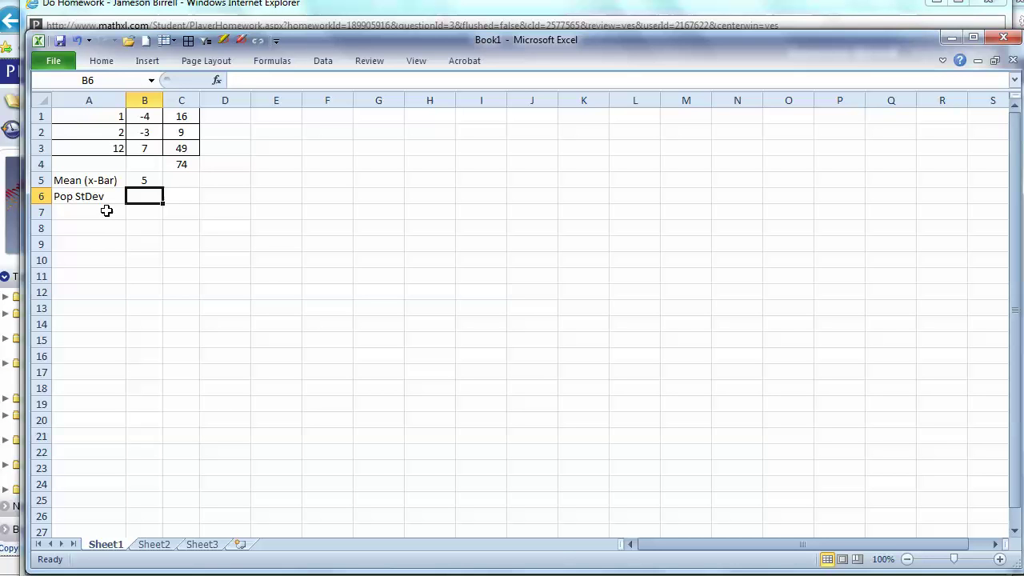
Step: Calculate the population standard deviation in cell B6 with the formula =SQRT(C4/3)
text(=sqr)
key(Tab)
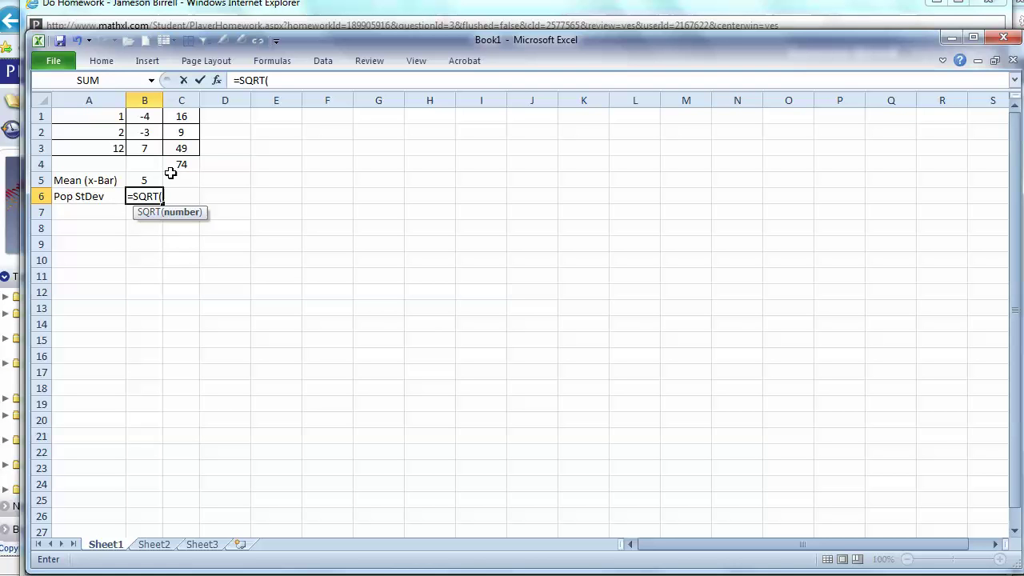
click(173, 165)
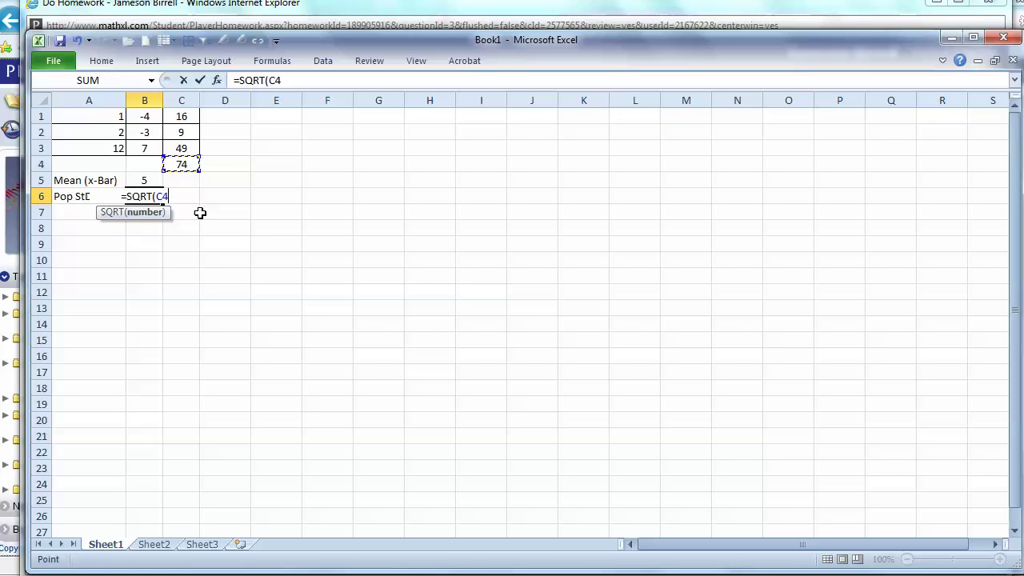
text(/)
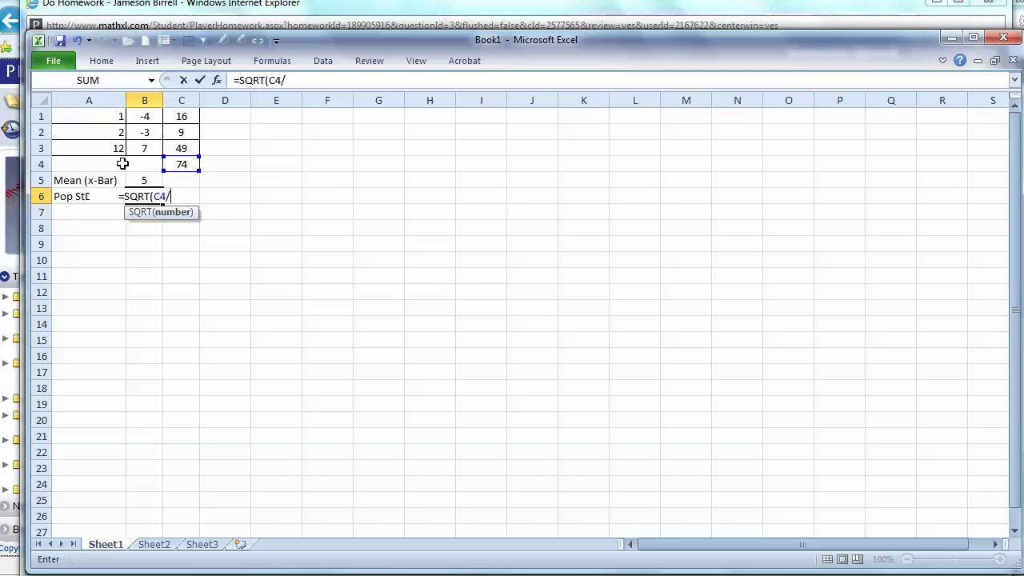
text(3)
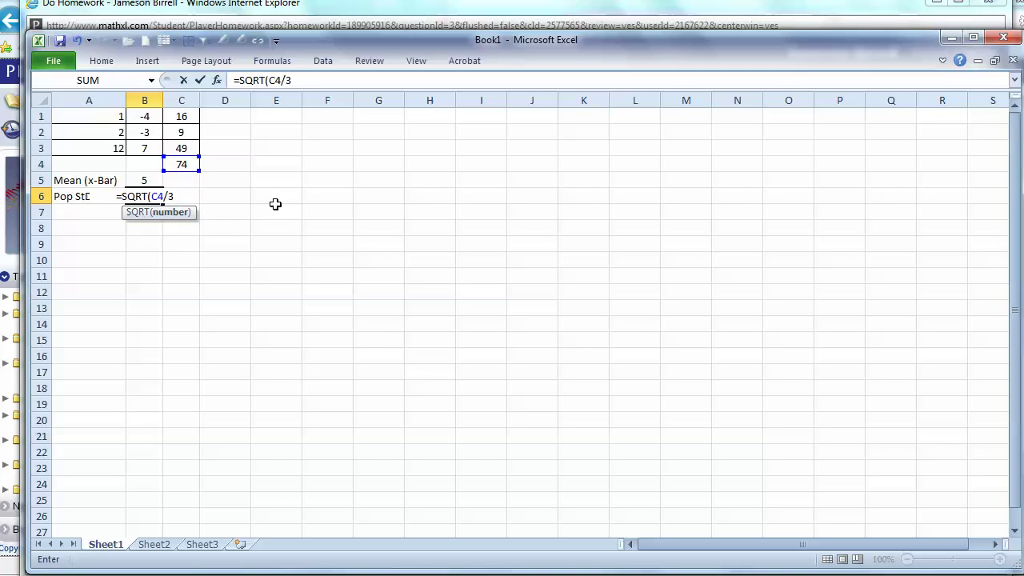
key(Return)
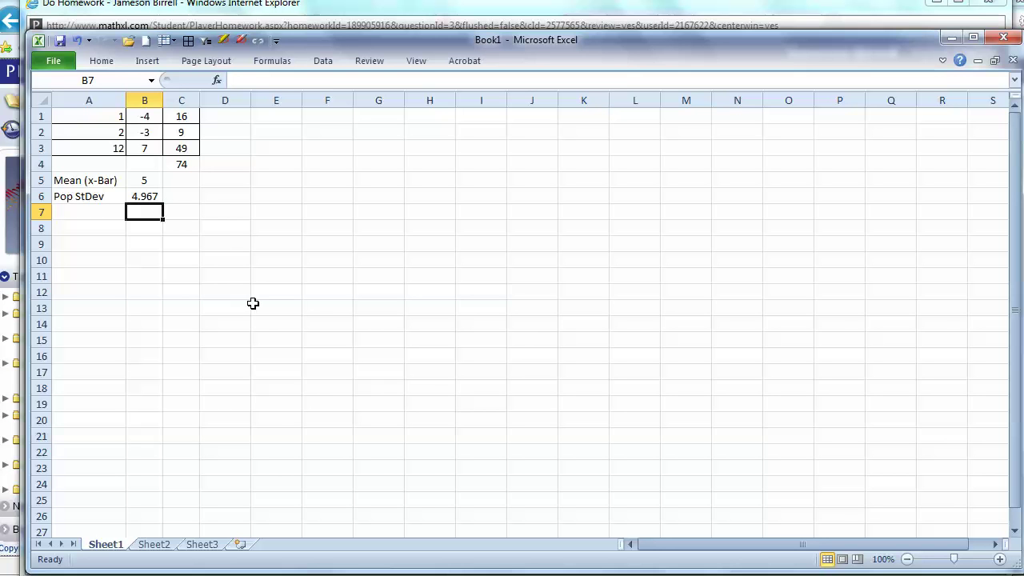
key(alt)
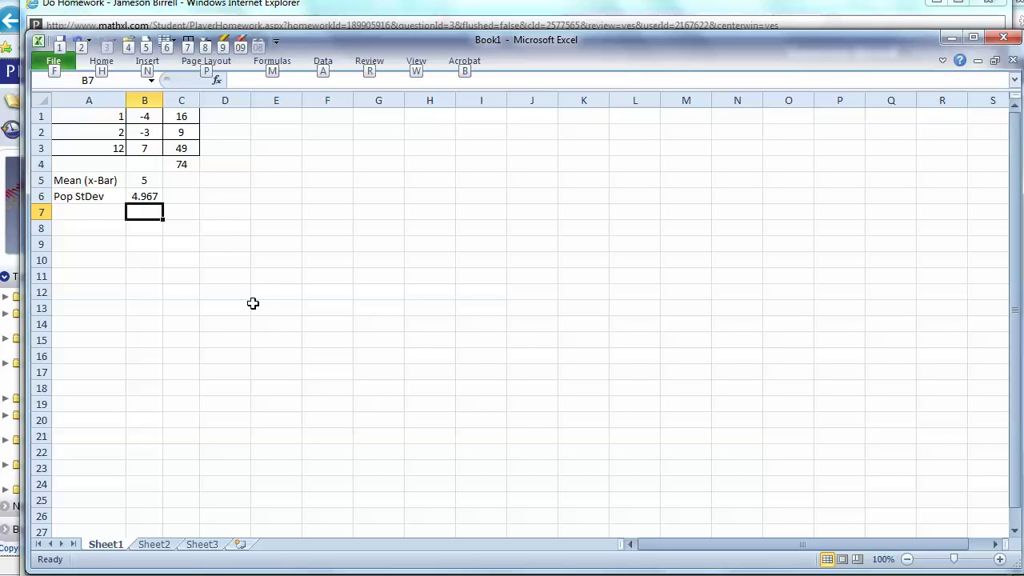
key(alt)
key(Escape)
Step: Calculate the population standard deviation of A1:A3 in cell A8 with the STDEV.P function
click(99, 230)
text(=)
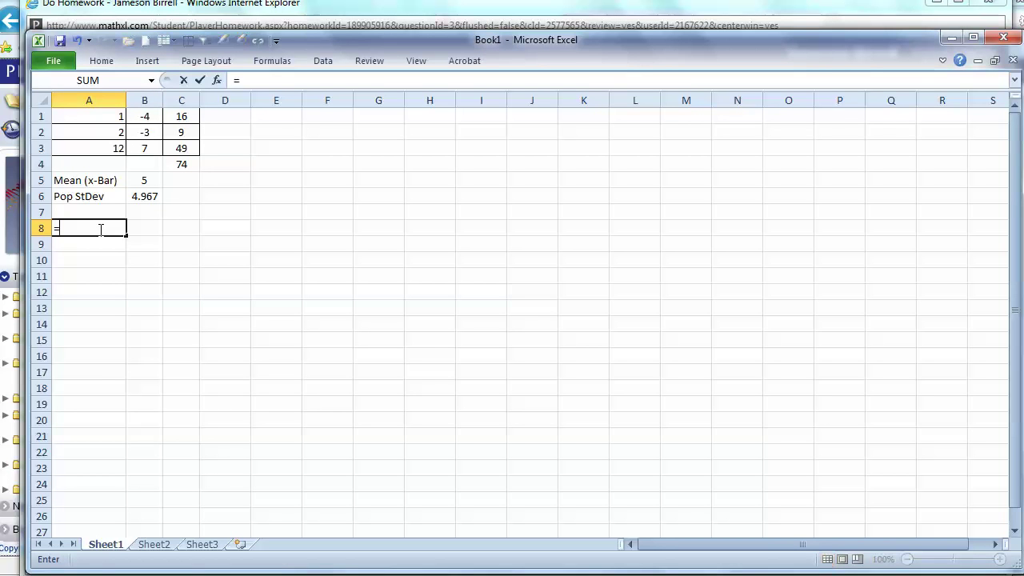
text(sted)
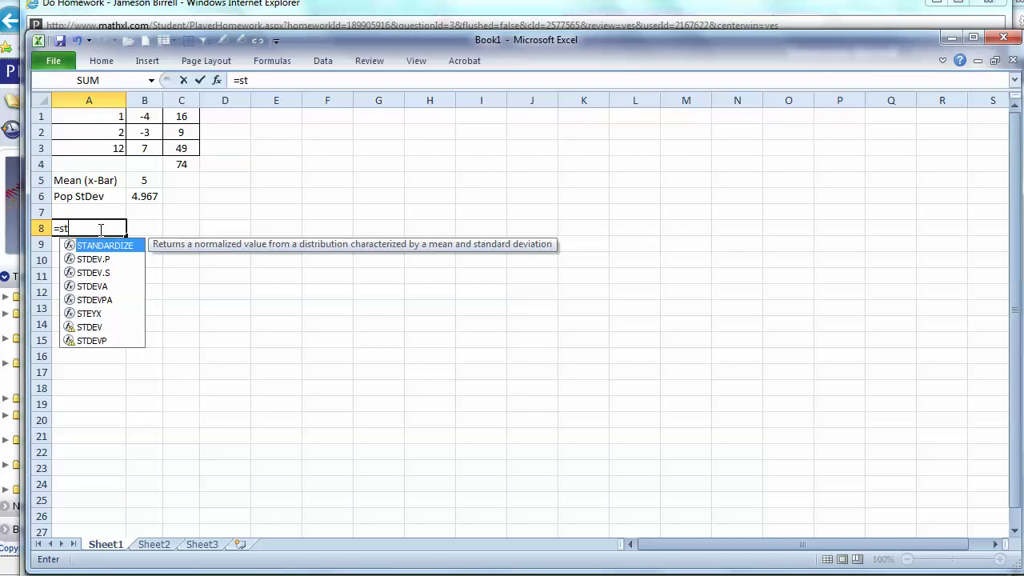
key(BackSpace)
key(BackSpace)
text(de)
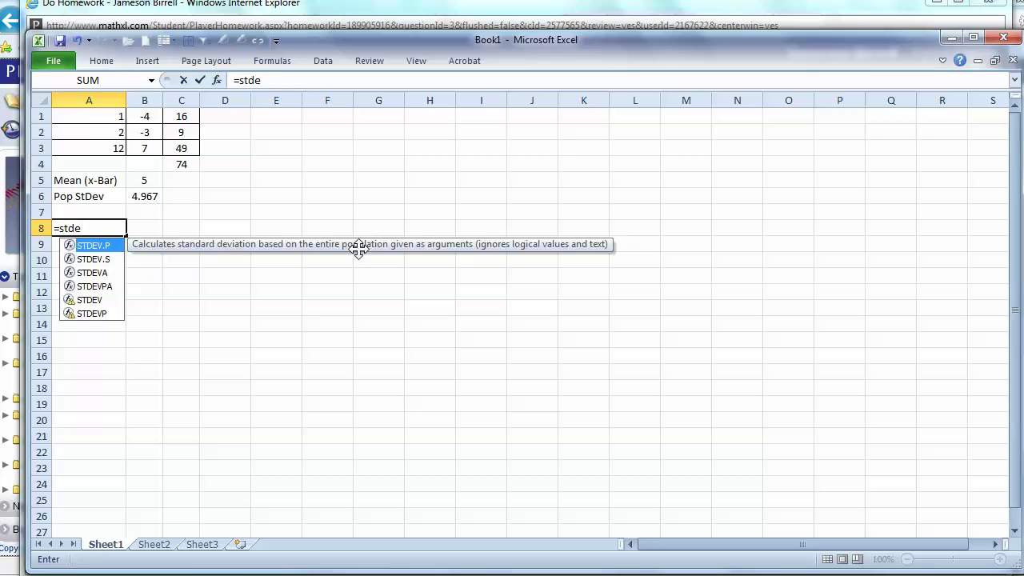
key(Tab)
drag(116, 119, 116, 145)
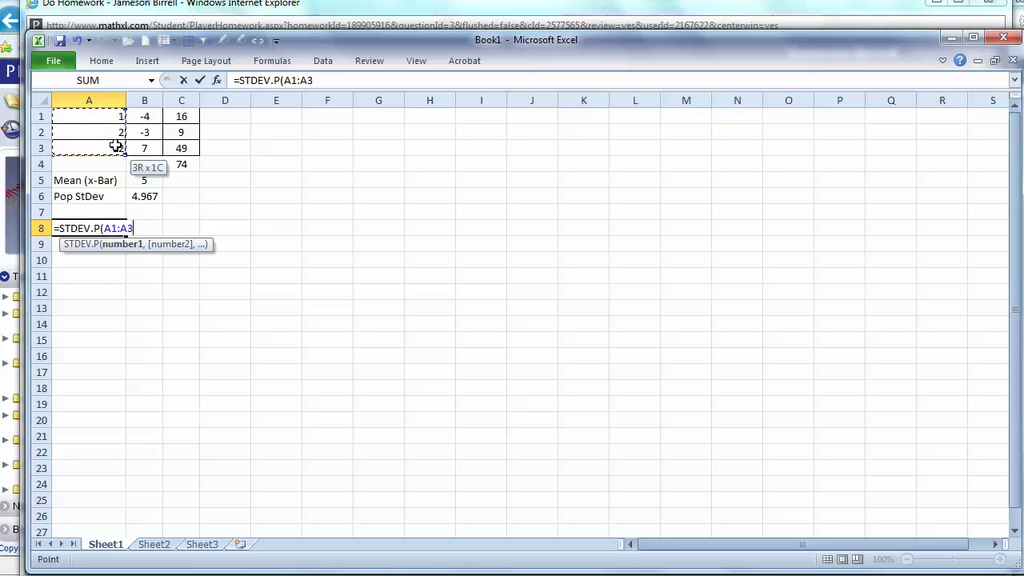
key(Return)
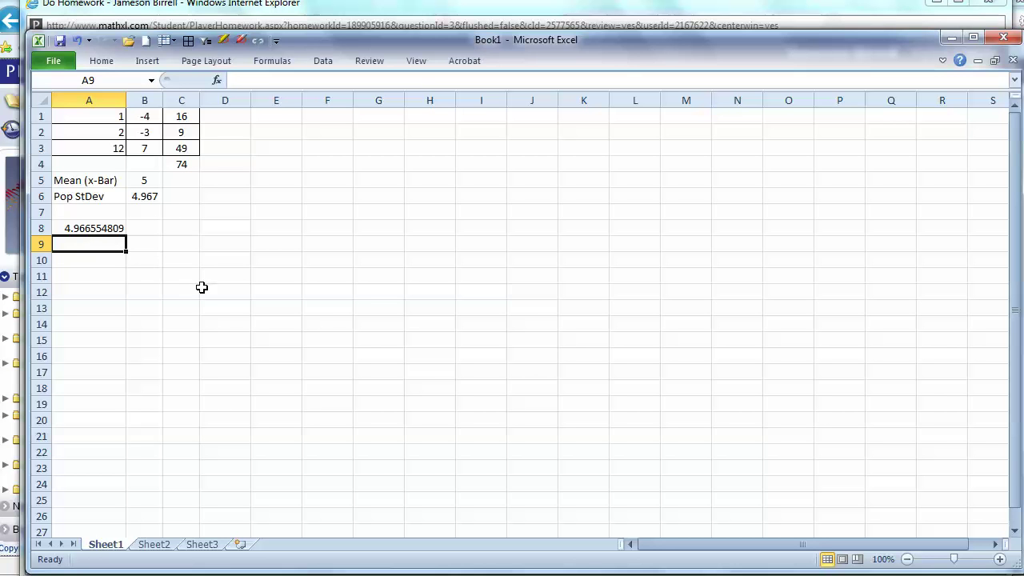
Step: Switch to the homework question, check the correct answer for σ in part a, and return to the Excel workbook
key(alt+Tab)
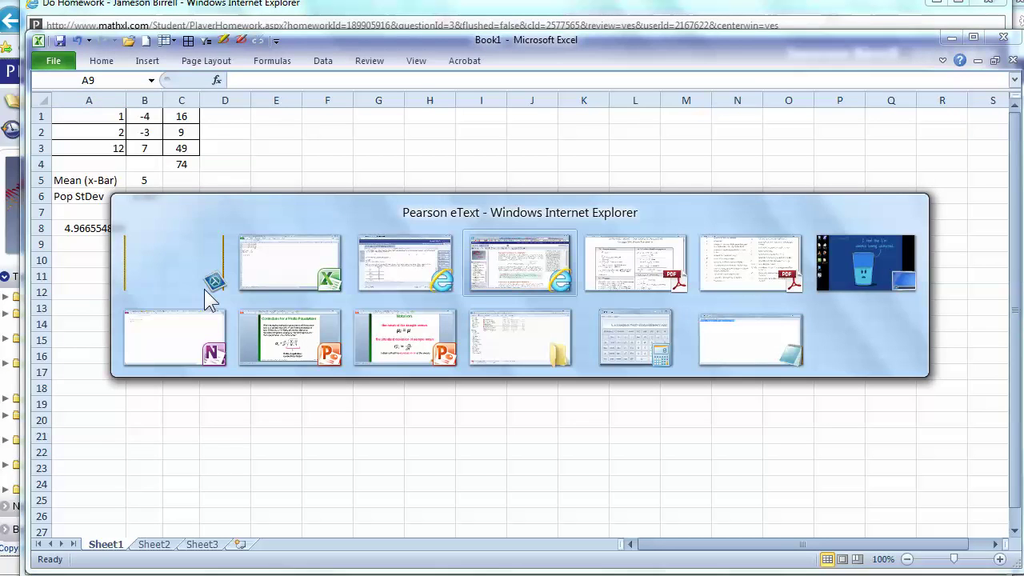
click(390, 280)
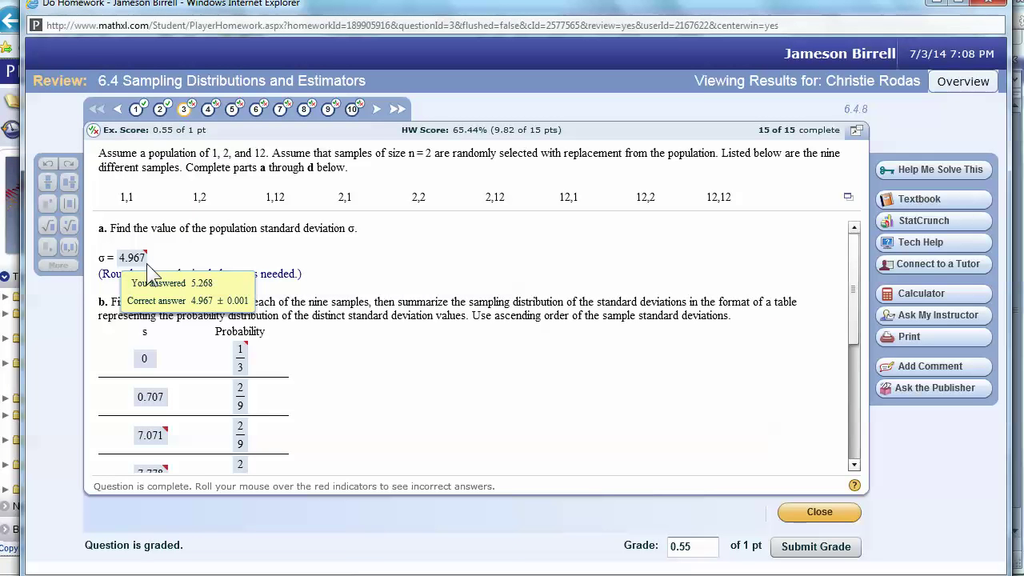
key(alt+Tab)
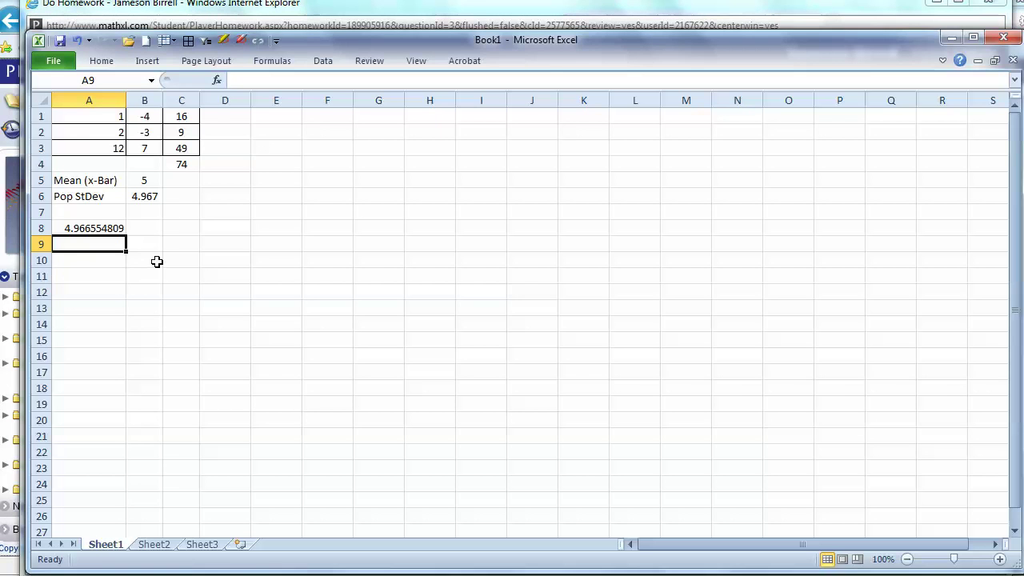
Step: Calculate the sample standard deviation of A1:A3 in cell A9 with STDEV.S for comparison, and clear that cell
text(=)
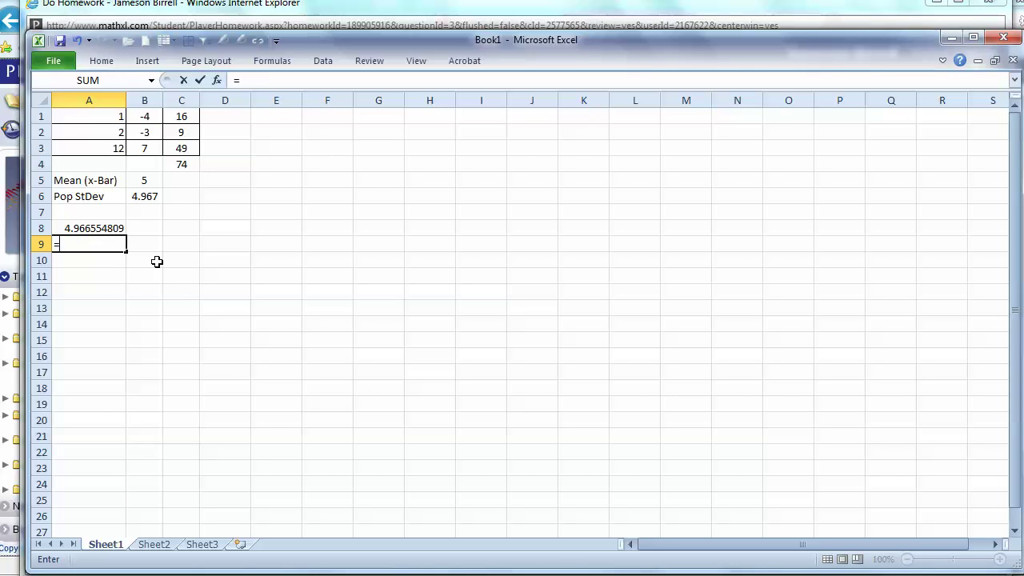
text(stdeb)
key(BackSpace)
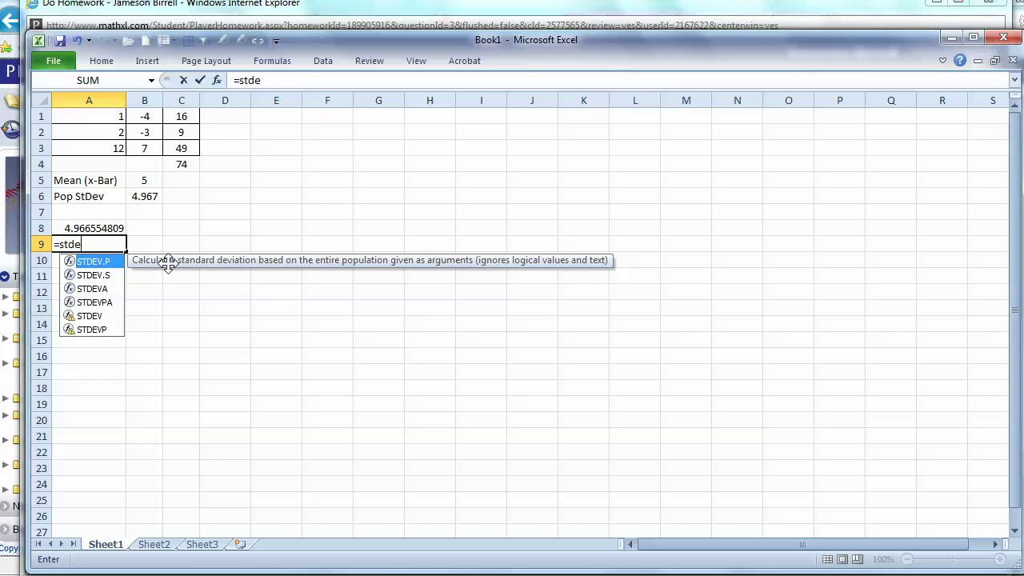
key(Down)
key(Tab)
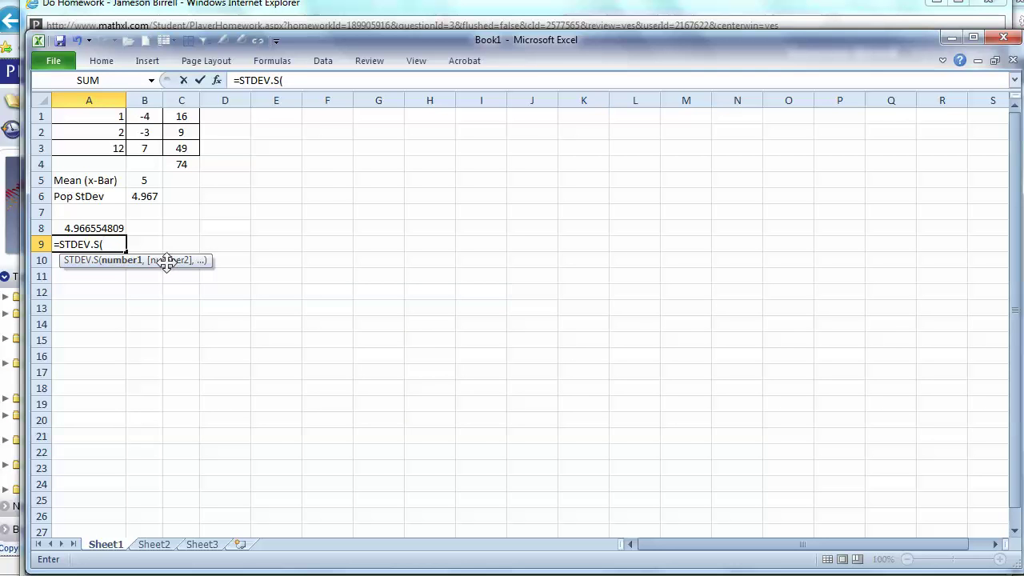
drag(117, 120, 116, 148)
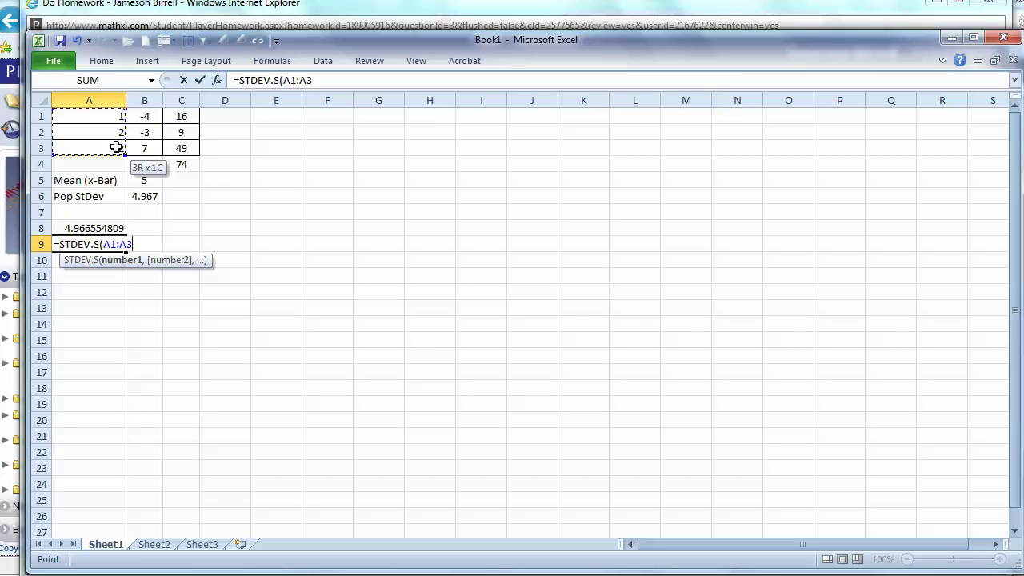
key(Return)
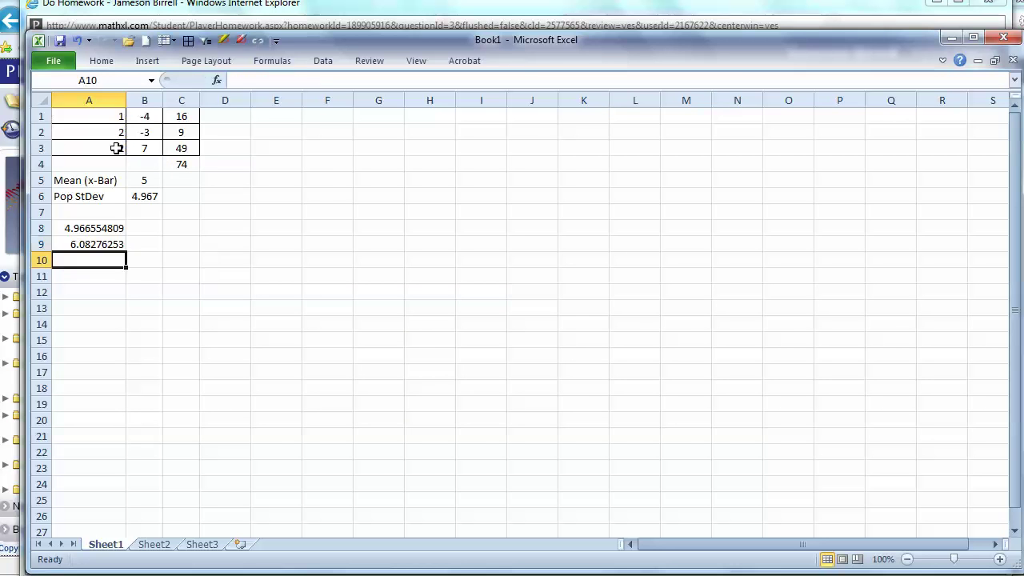
click(103, 245)
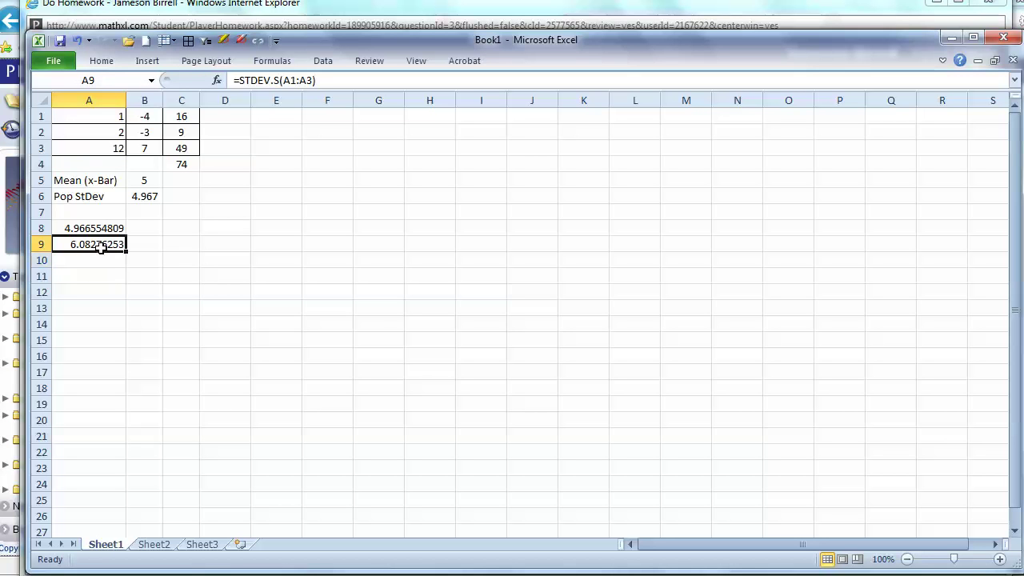
key(Delete)
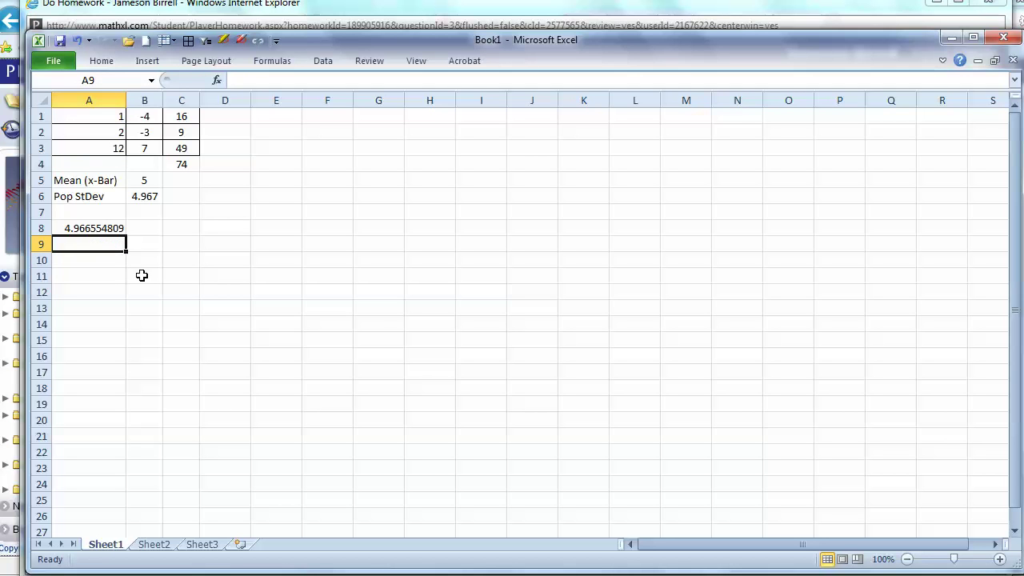
Step: Return to the homework question and open the nine samples listed there in StatCrunch
key(alt+Tab)
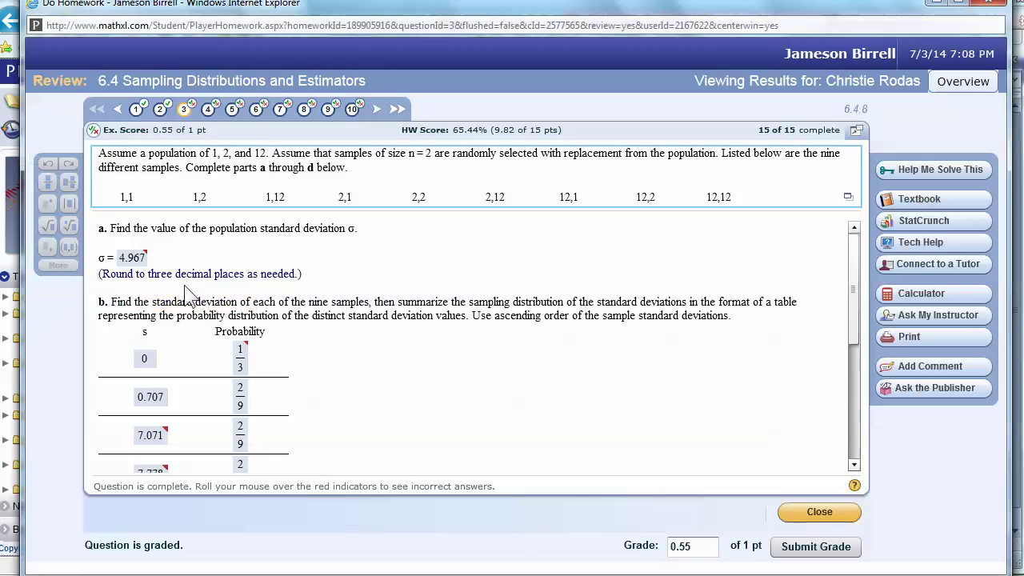
scroll(392, 328, down, 2)
scroll(393, 328, down, 1)
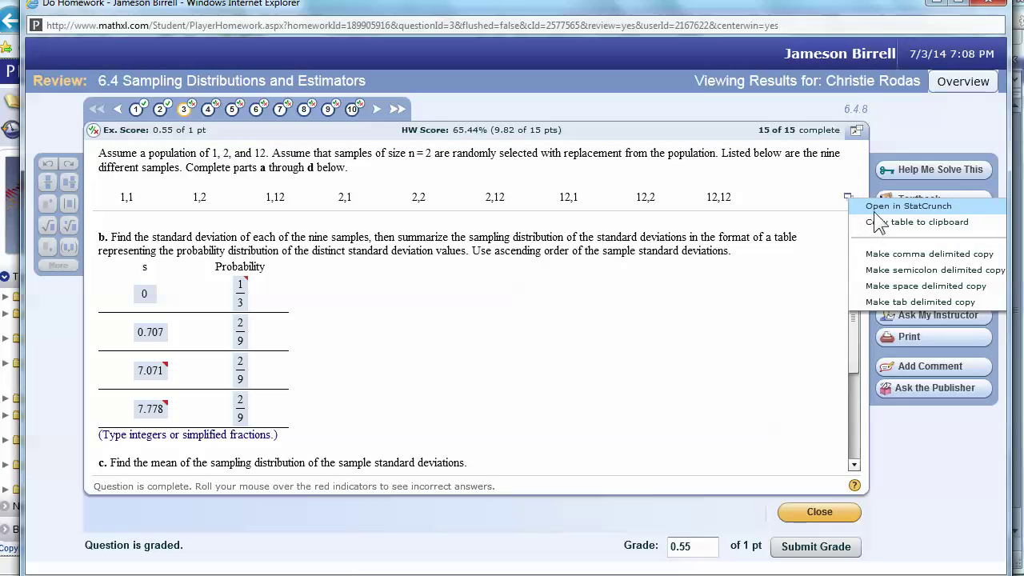
click(878, 222)
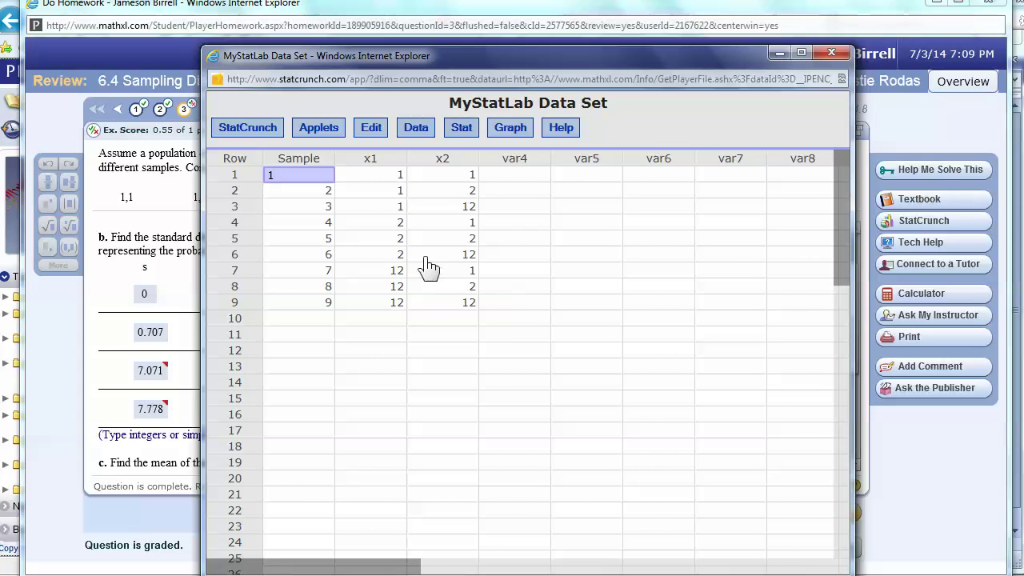
click(513, 320)
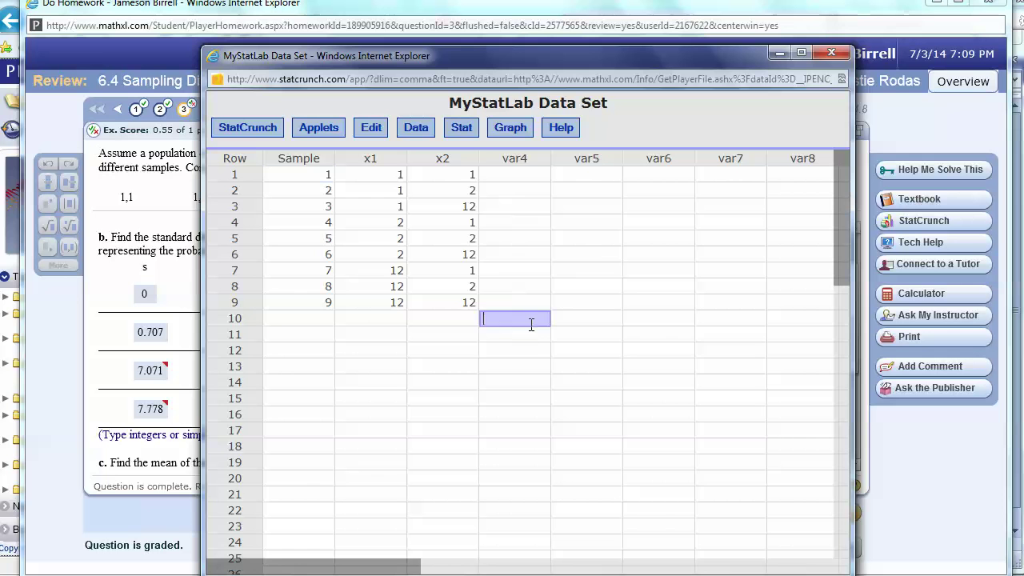
Step: Compute the row standard deviation (Std. Dev.) of columns x1 and x2 and store the results in the data table
click(462, 128)
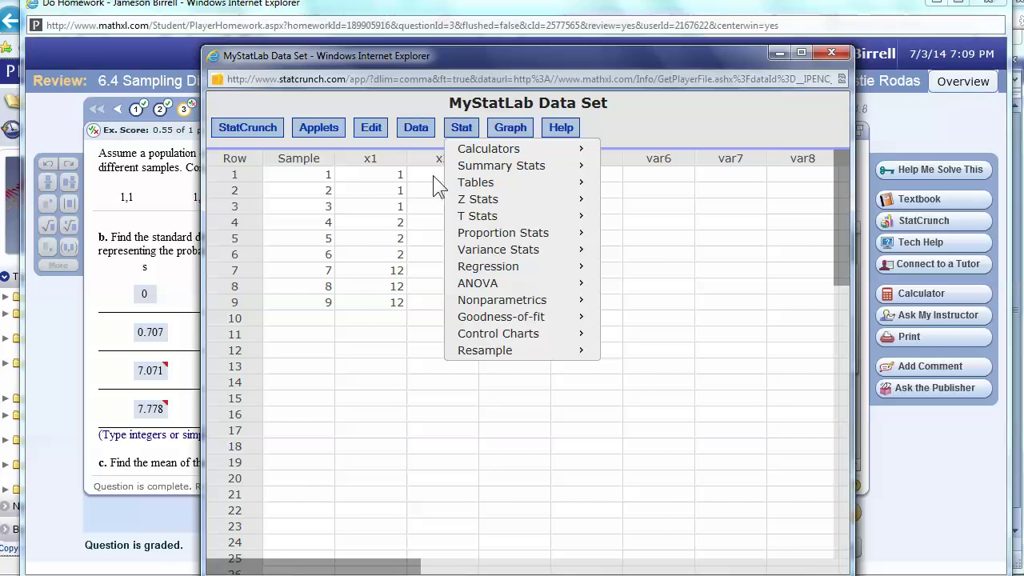
mouse_move(480, 167)
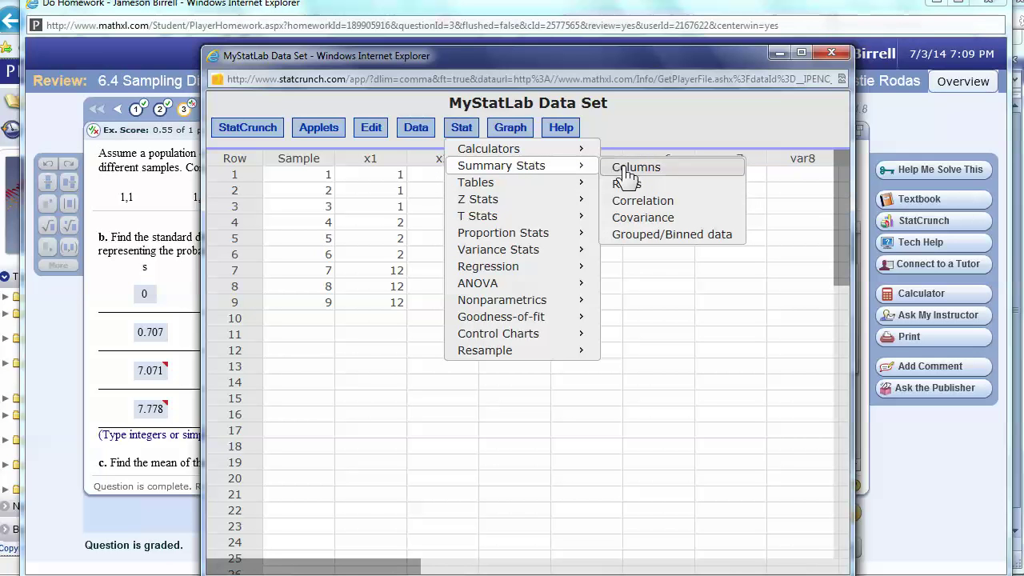
click(642, 188)
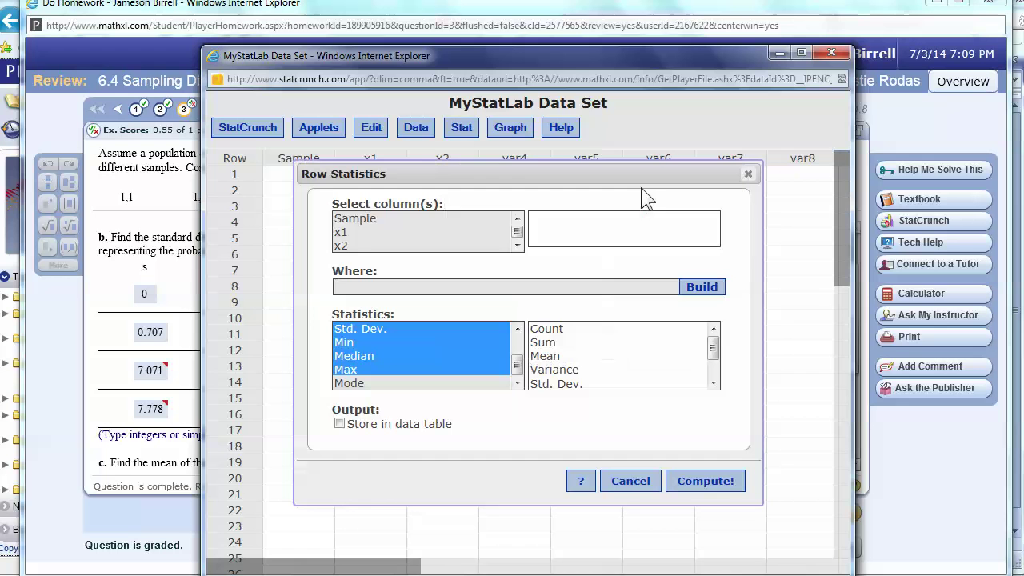
click(376, 232)
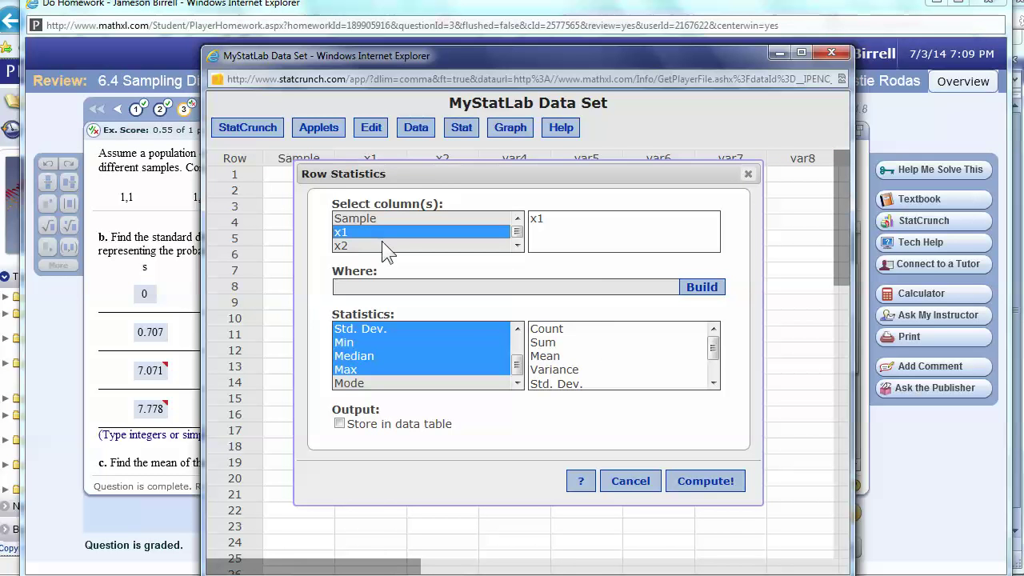
ctrl+click(385, 245)
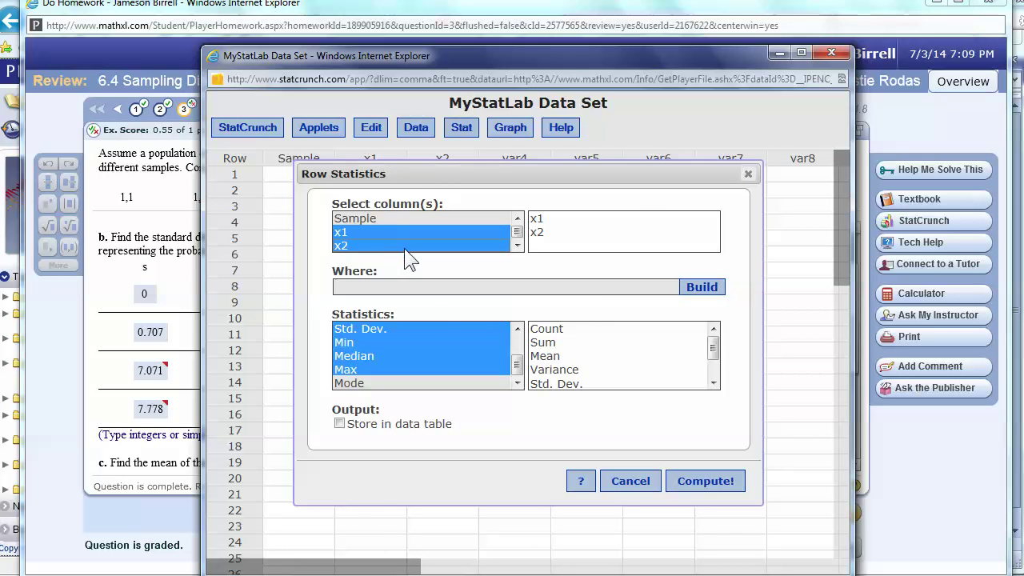
click(356, 330)
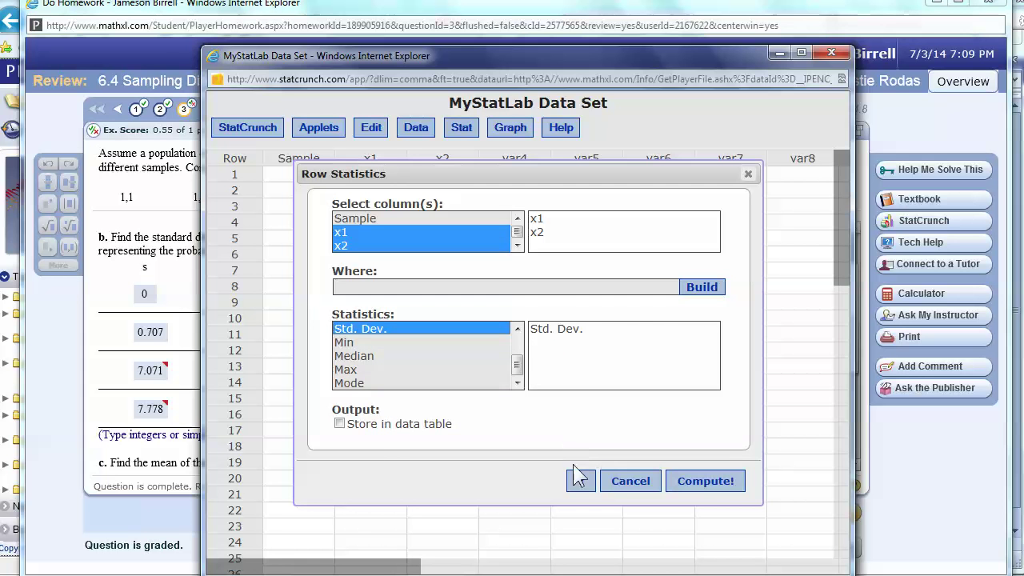
click(340, 423)
click(707, 482)
drag(687, 210, 690, 464)
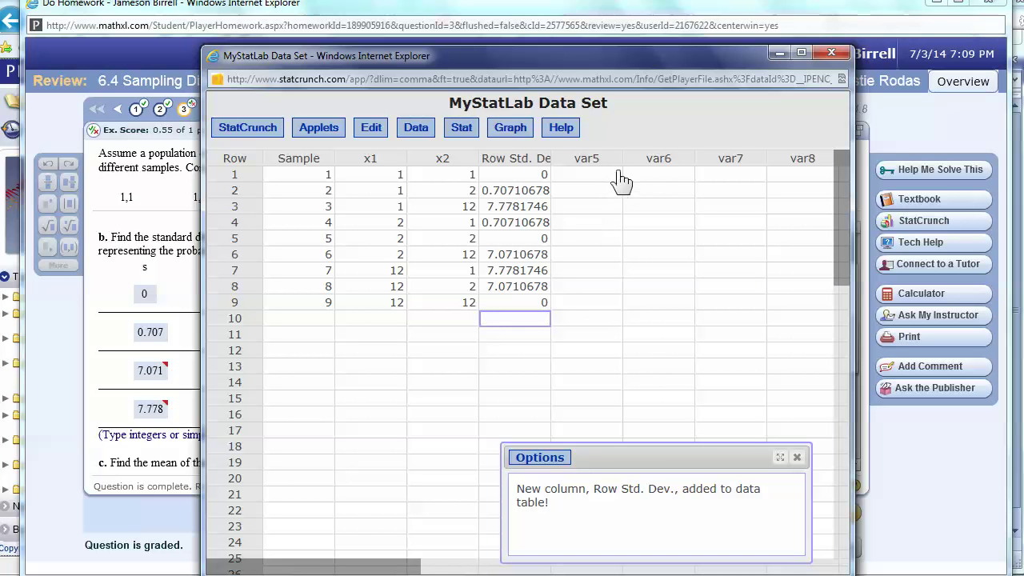
Step: List the distinct sample standard deviations 0, 0.707, 7.071 and 7.778 in ascending order in column var6
click(645, 174)
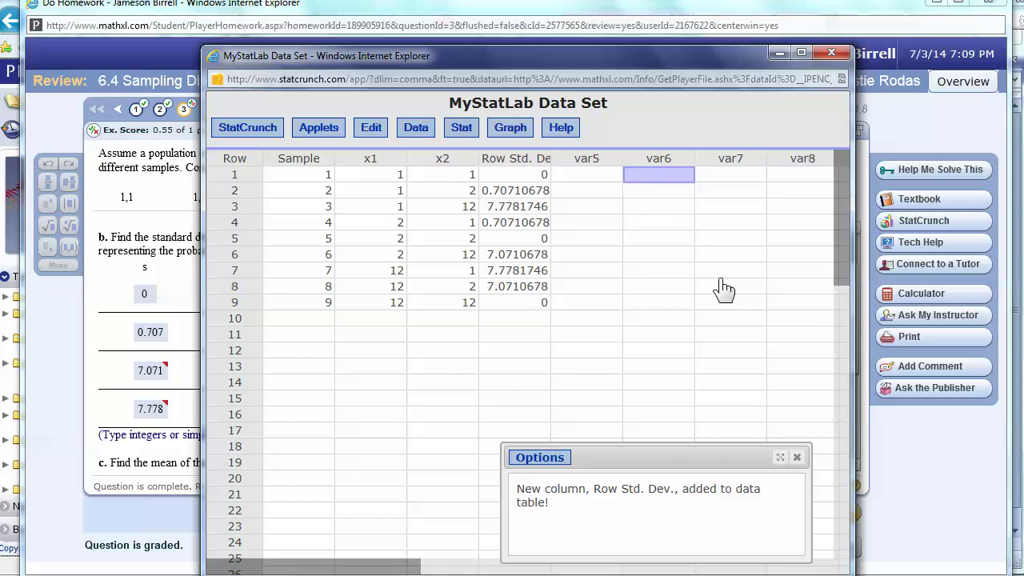
drag(668, 53, 813, 51)
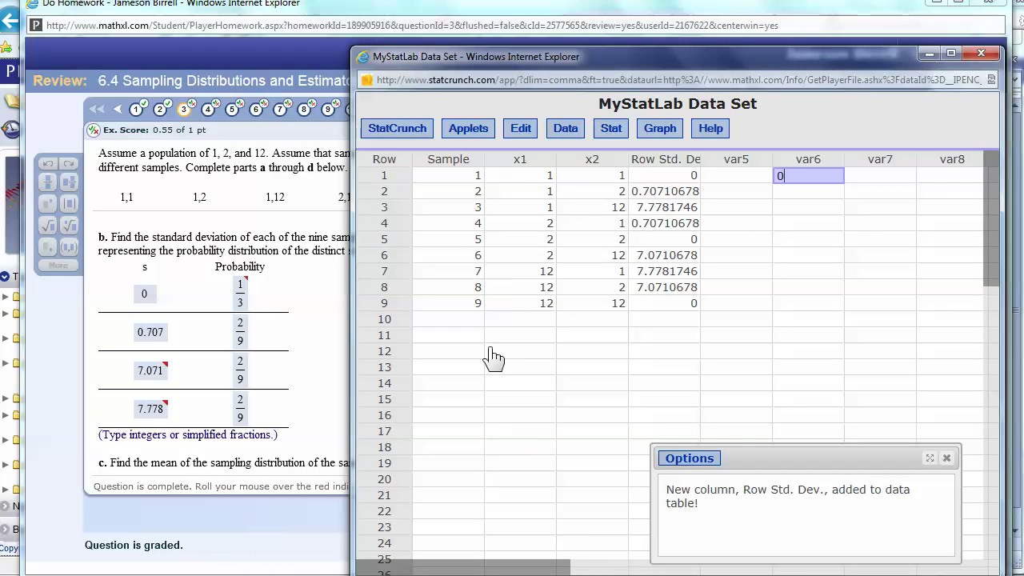
key(Return)
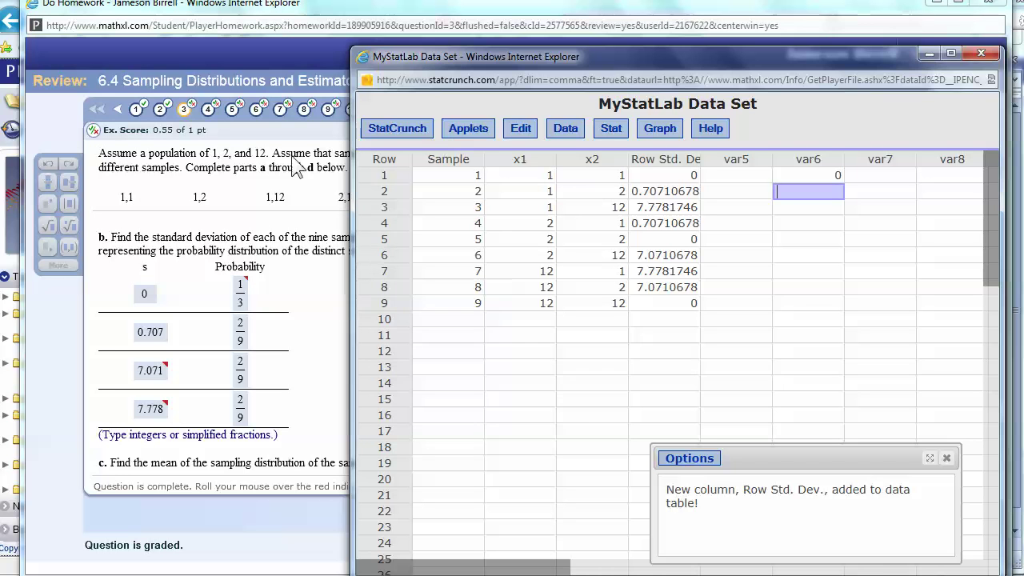
drag(489, 56, 464, 254)
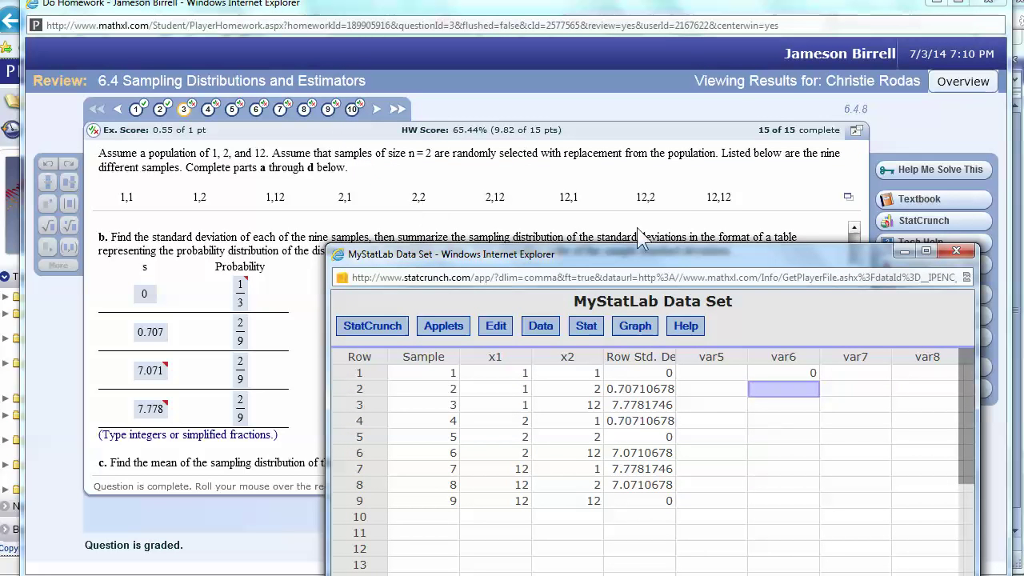
drag(716, 254, 722, 28)
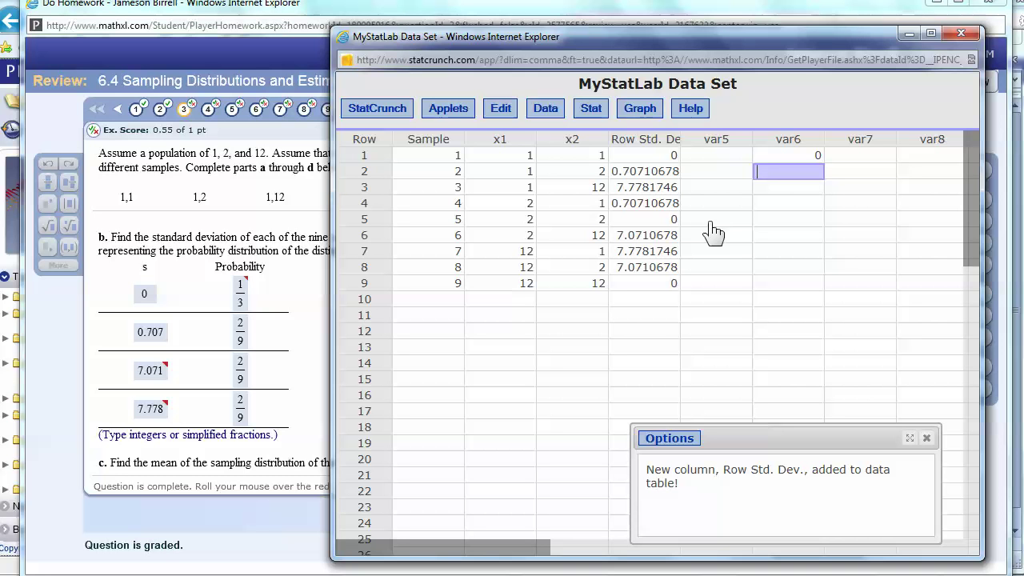
key(ctrl+v)
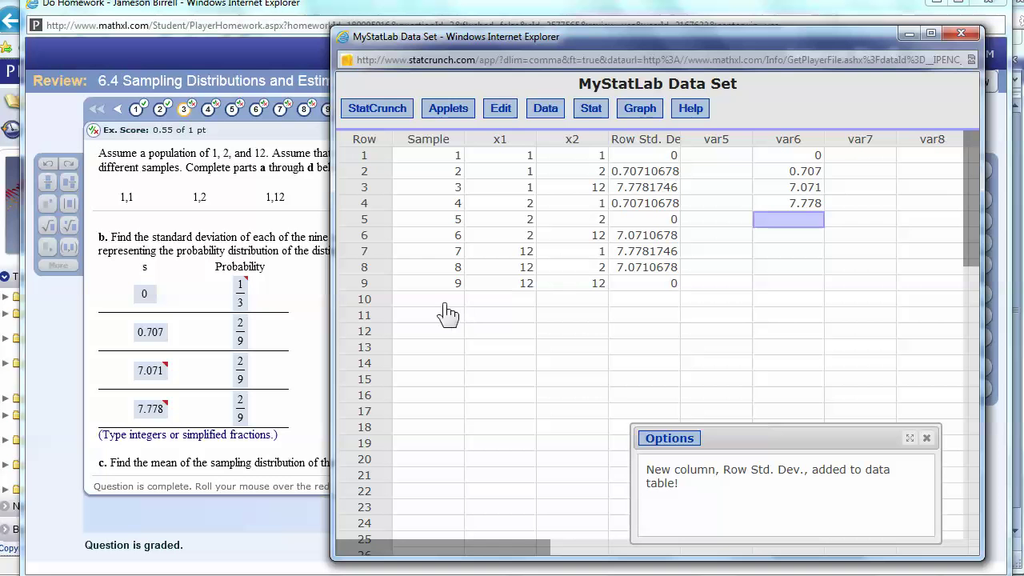
Step: Review part b of the question and enter the probabilities 1/3, 2/9, 2/9 and 2/9 in rows 1 to 4 of var7
drag(572, 35, 498, 307)
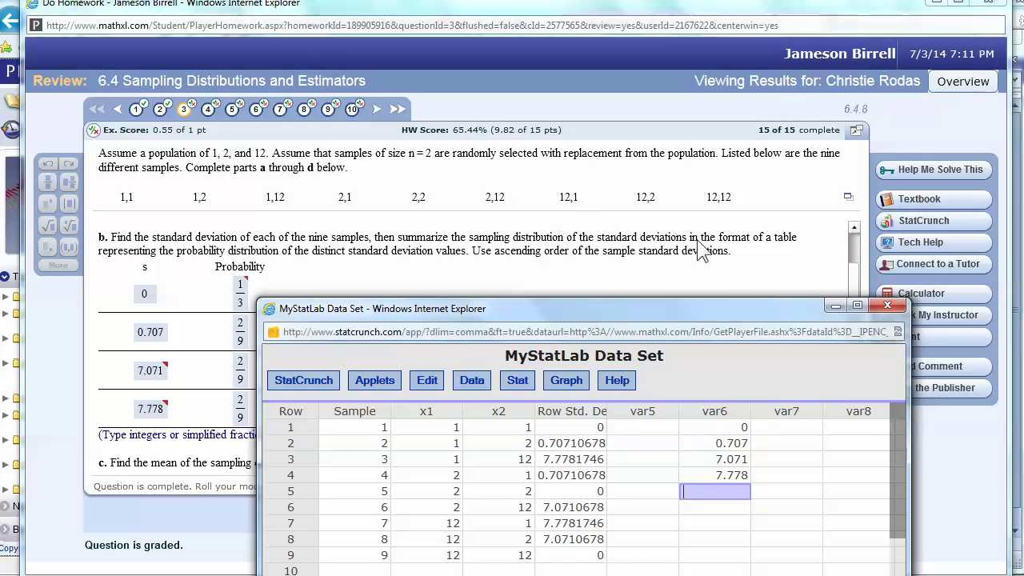
drag(728, 311, 809, 39)
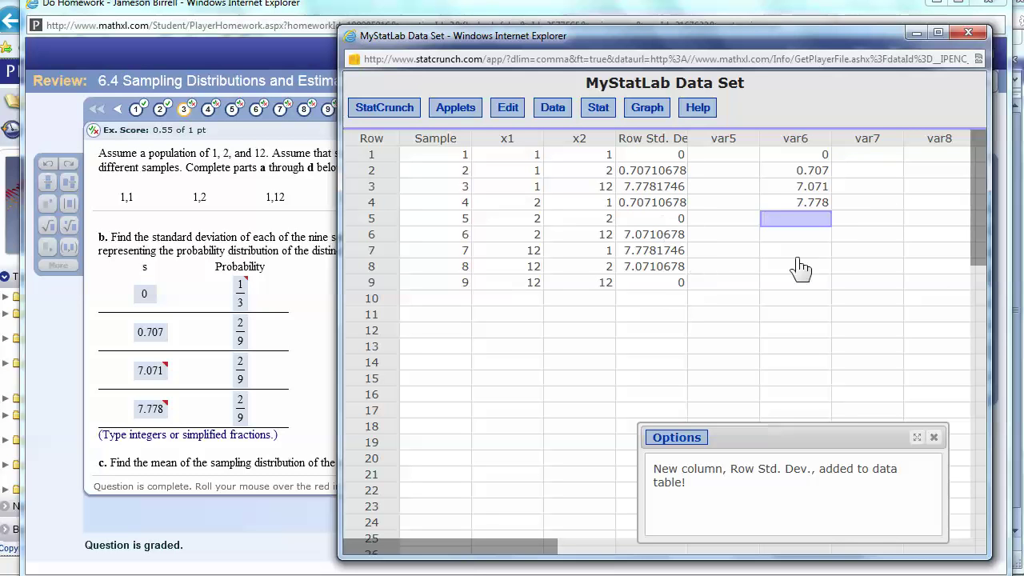
click(874, 156)
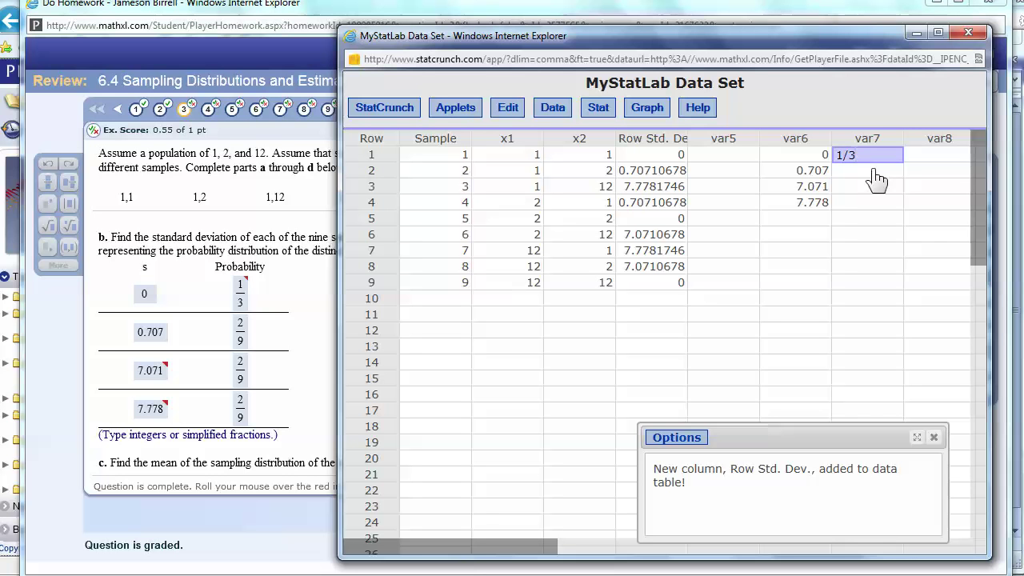
click(873, 169)
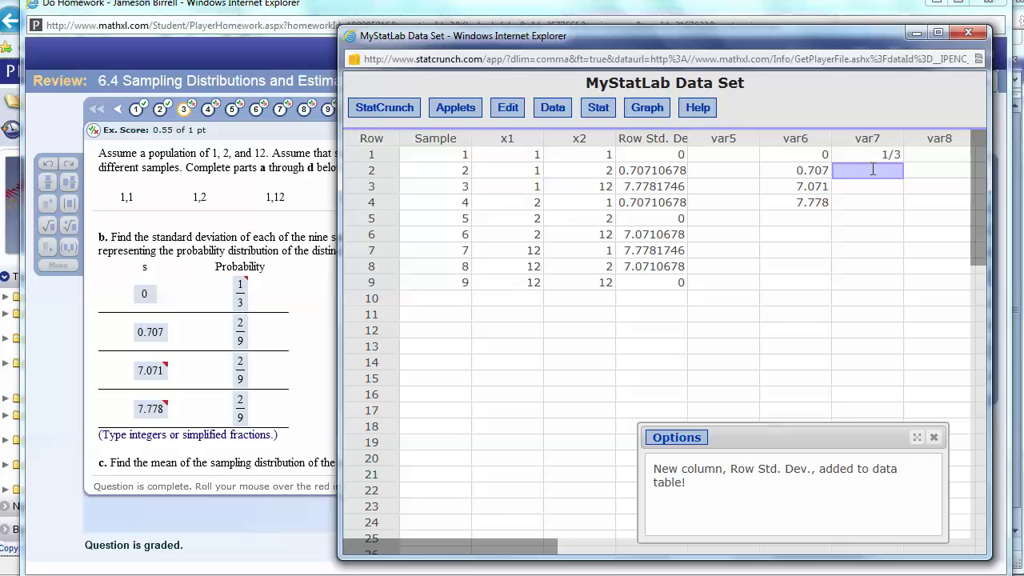
text(2/9 2/9 2/9)
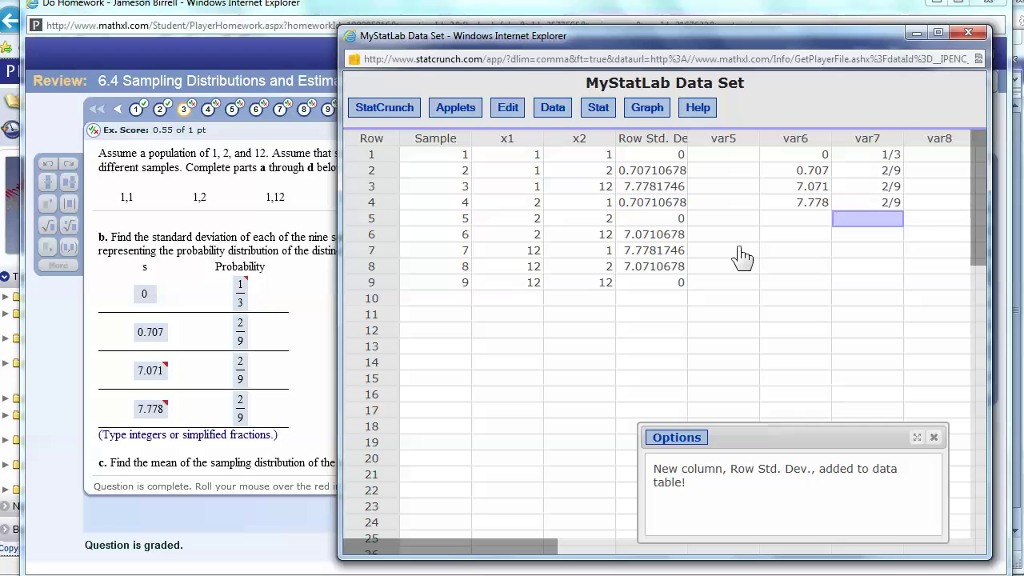
Step: Check how often each distinct value occurs in the row standard deviation column against the probability table in var6 and var7
click(679, 158)
click(681, 202)
click(680, 160)
click(680, 218)
click(682, 282)
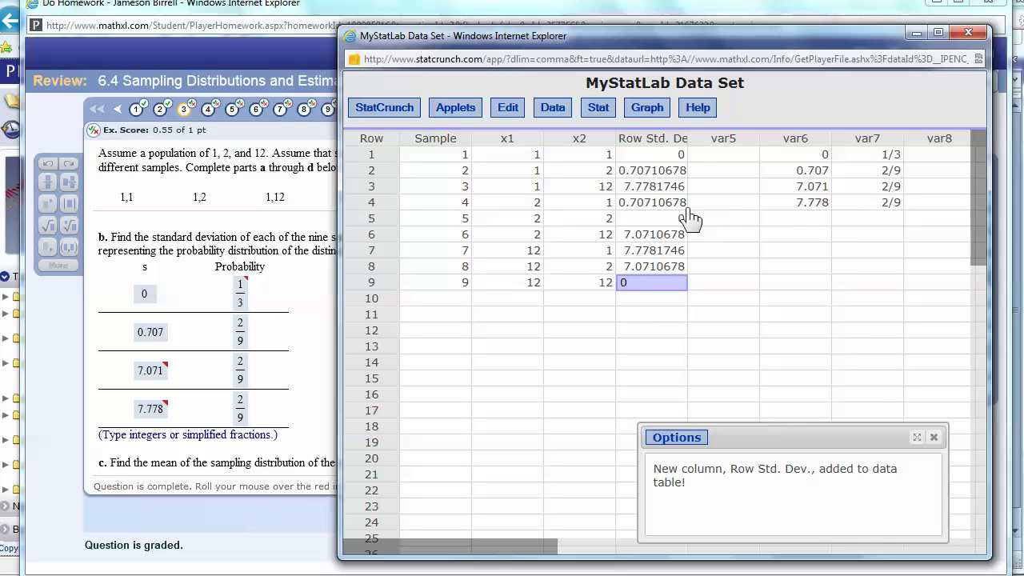
click(664, 170)
click(664, 202)
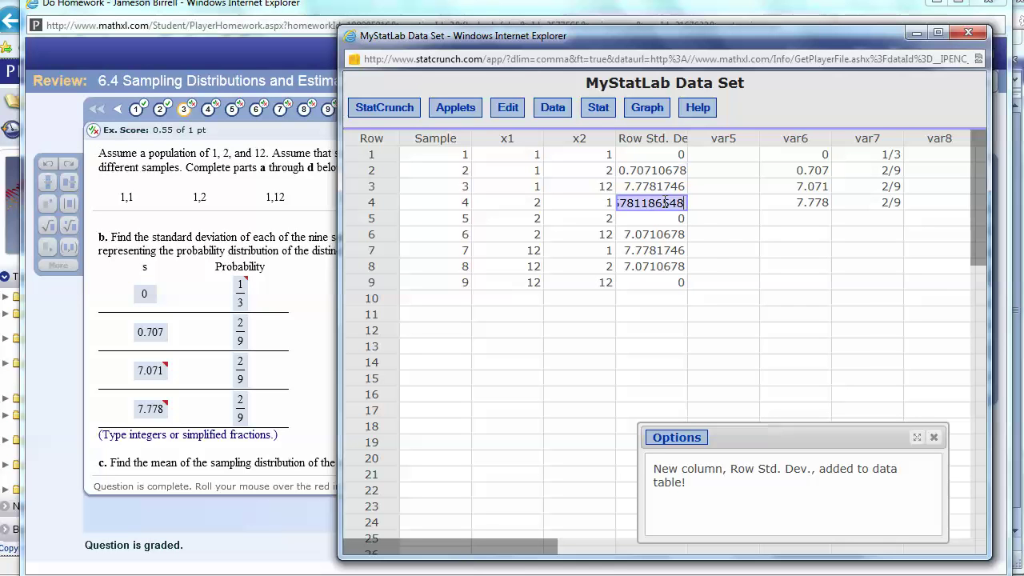
click(717, 223)
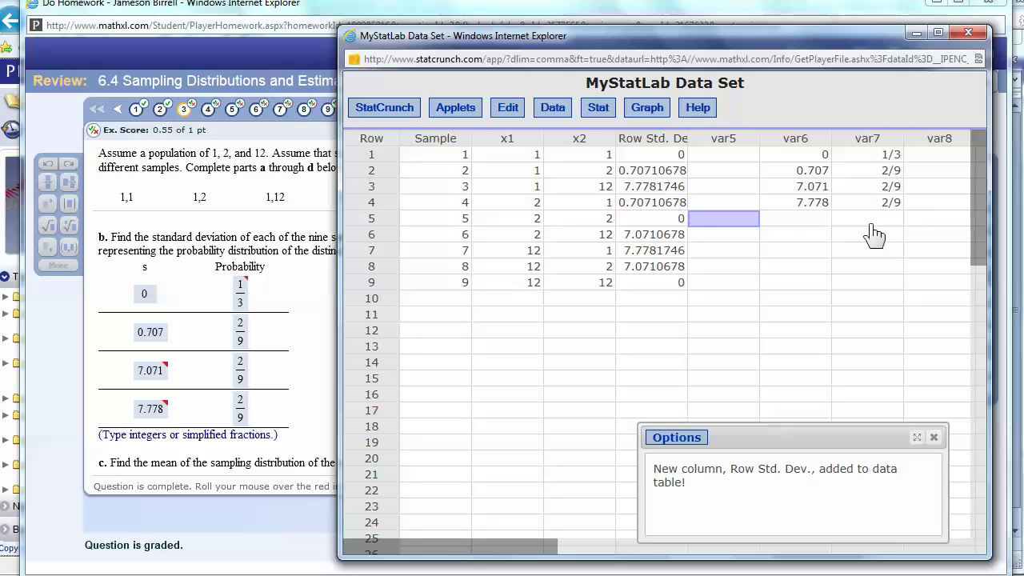
click(667, 239)
click(669, 268)
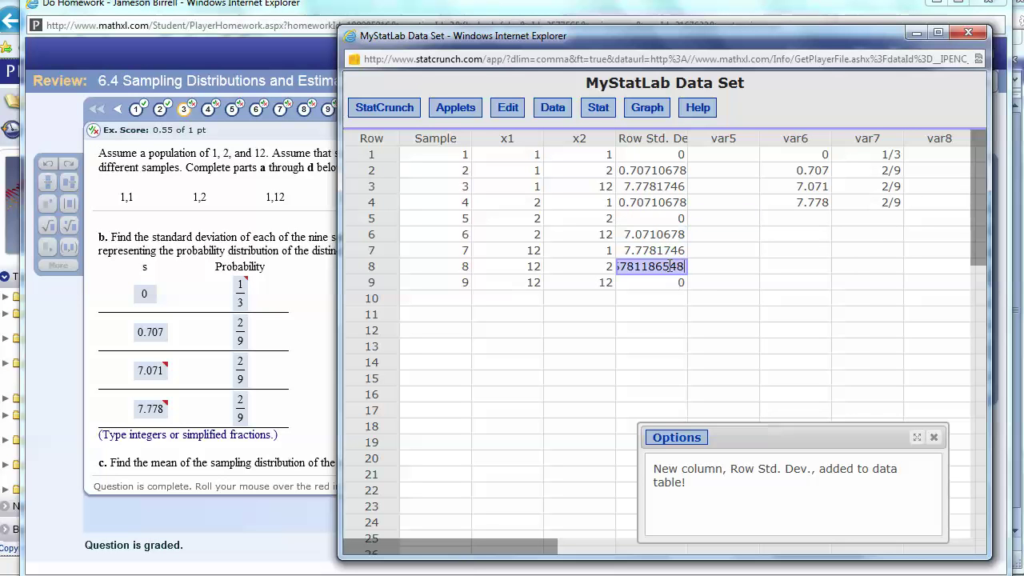
click(650, 187)
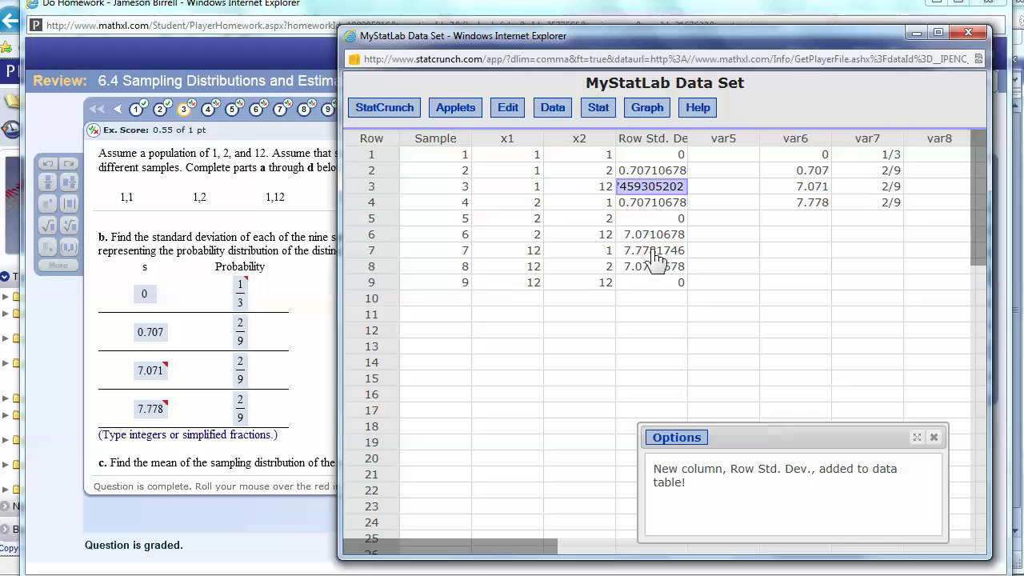
click(655, 252)
click(890, 253)
drag(798, 156, 867, 201)
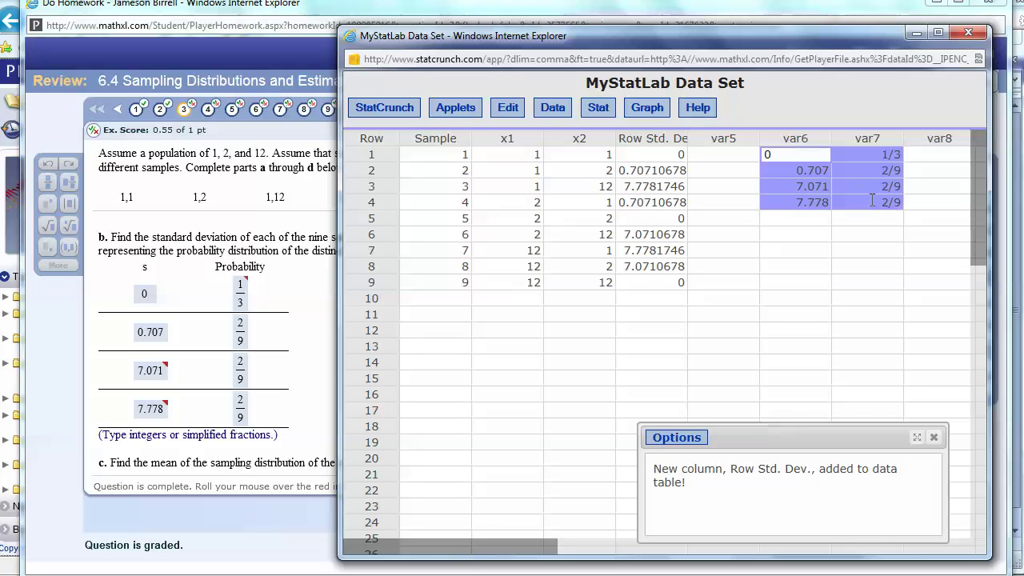
click(871, 254)
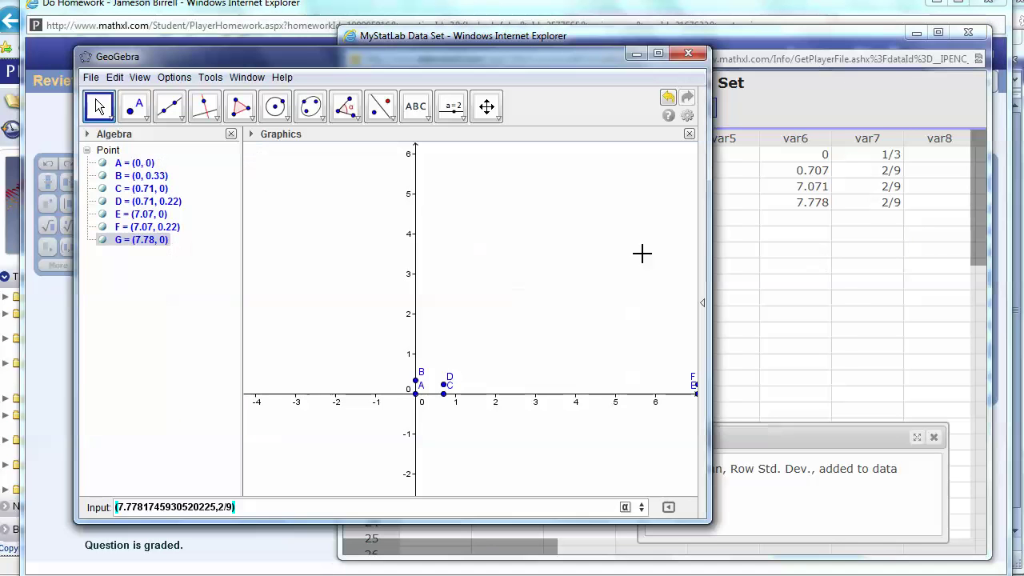
Step: In GeoGebra, plot the point (7.7781745930520225,2/9) and hide the algebra list to leave only the graph
key(Return)
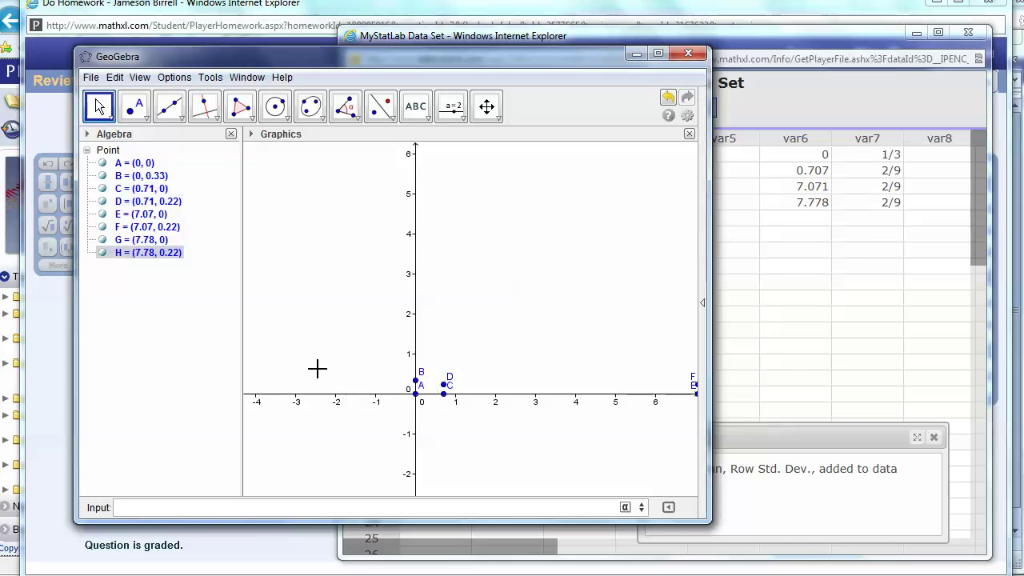
drag(517, 318, 421, 317)
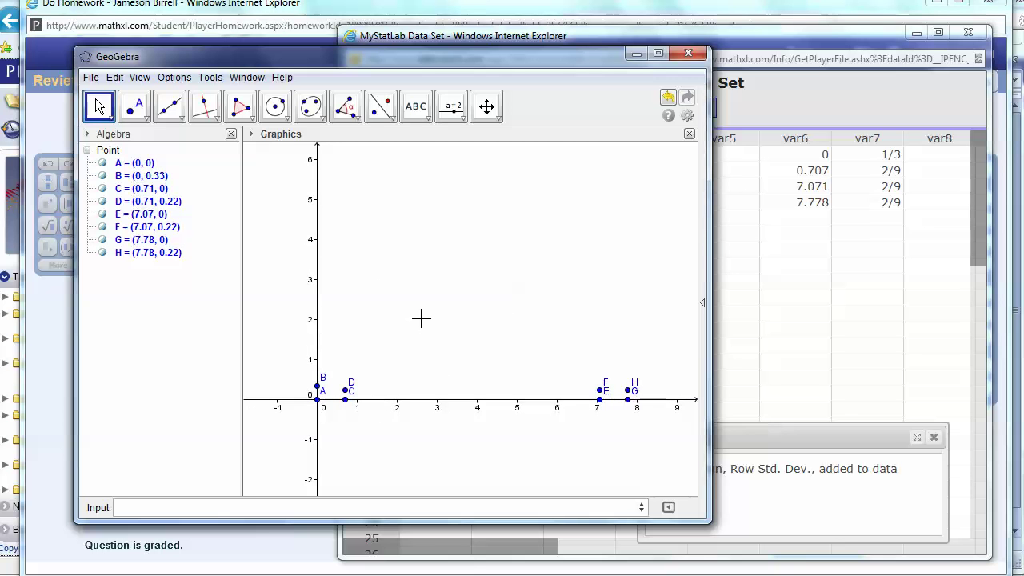
click(140, 188)
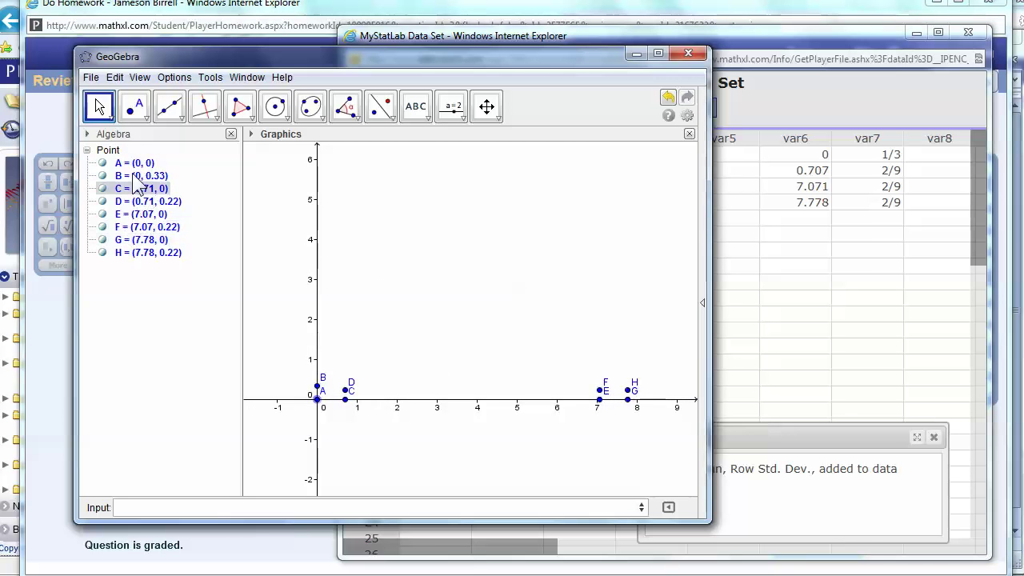
click(152, 247)
click(193, 260)
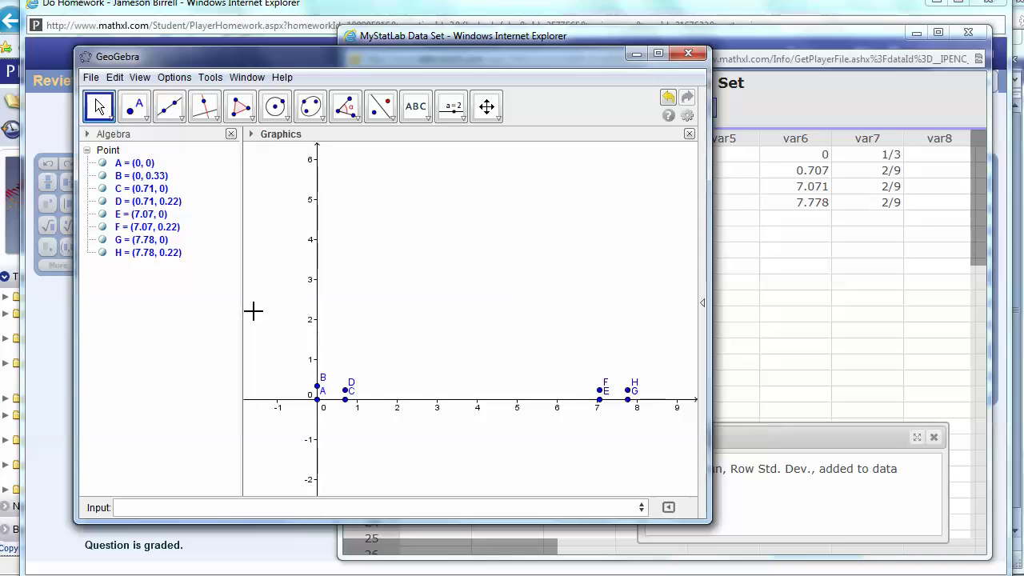
key(ctrl+shift+a)
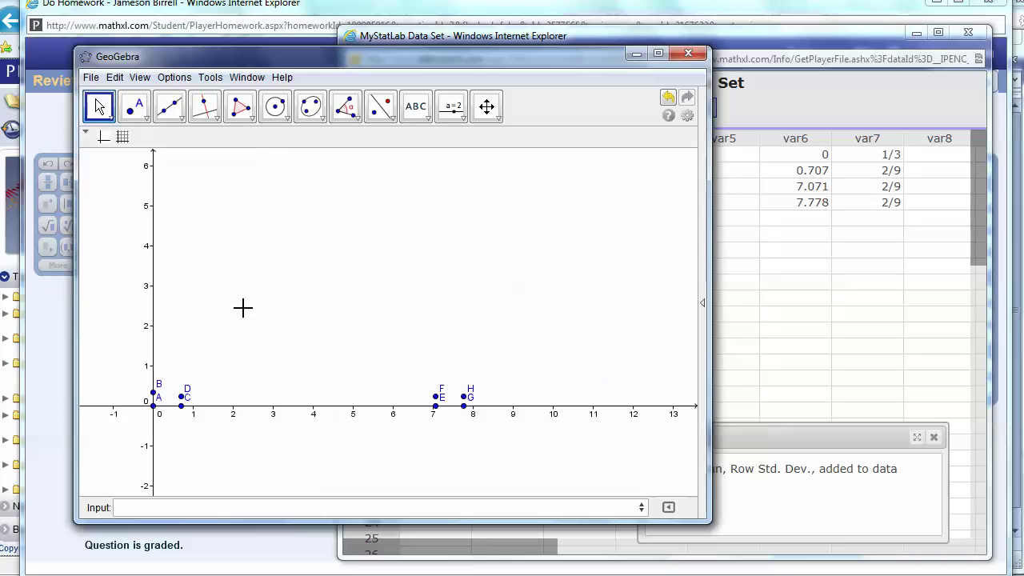
drag(582, 57, 515, 10)
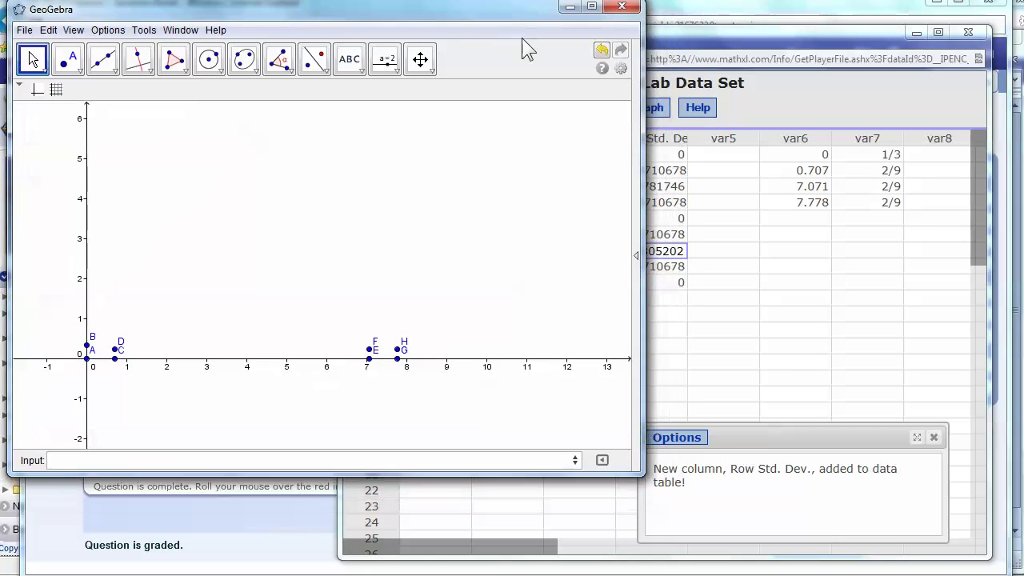
Step: Draw vertical segments joining the point pairs at 0, 0.707, 7.071 and 7.778, shown as thick blue bars with the points hidden
drag(642, 480, 979, 570)
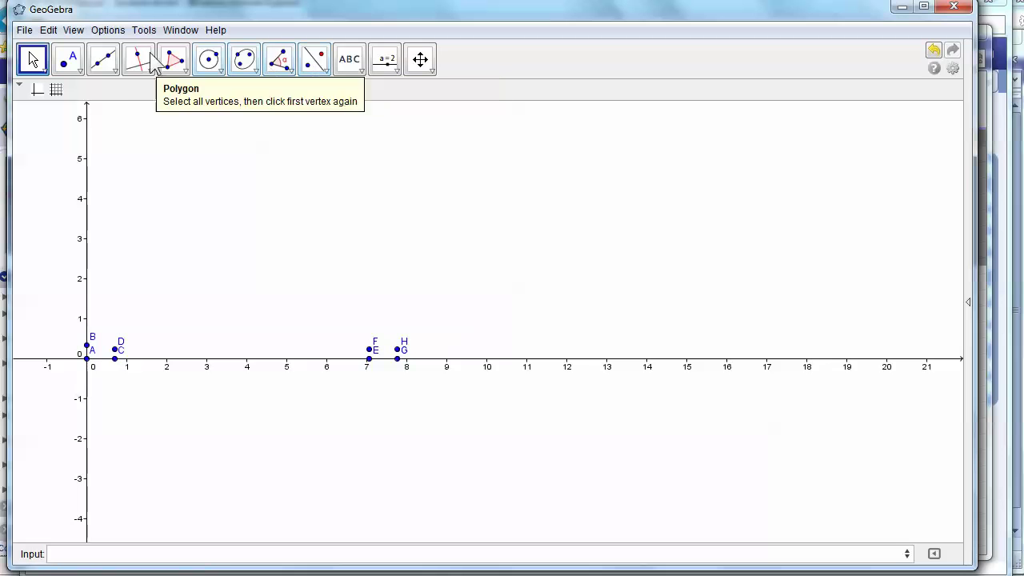
click(110, 63)
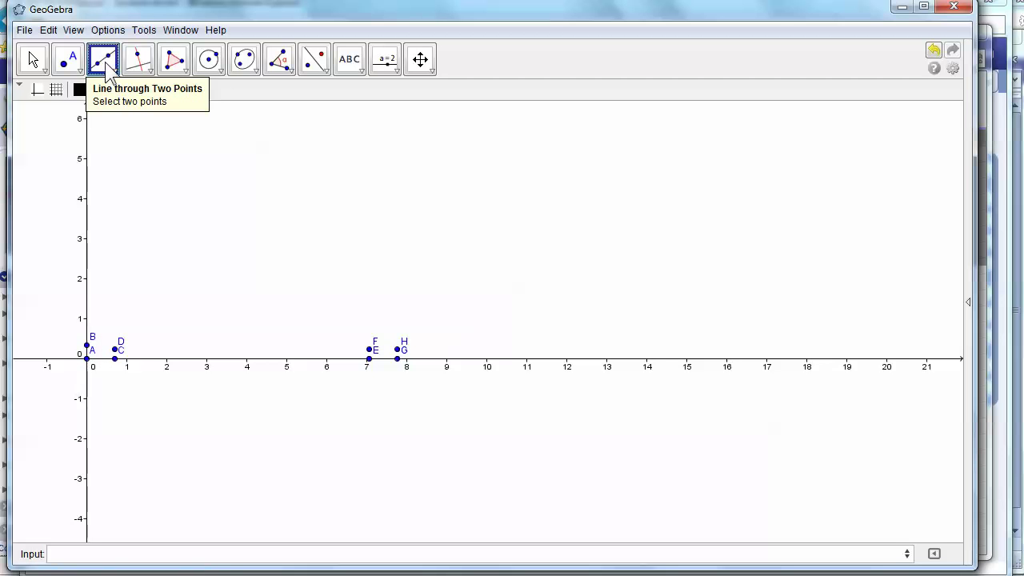
click(87, 346)
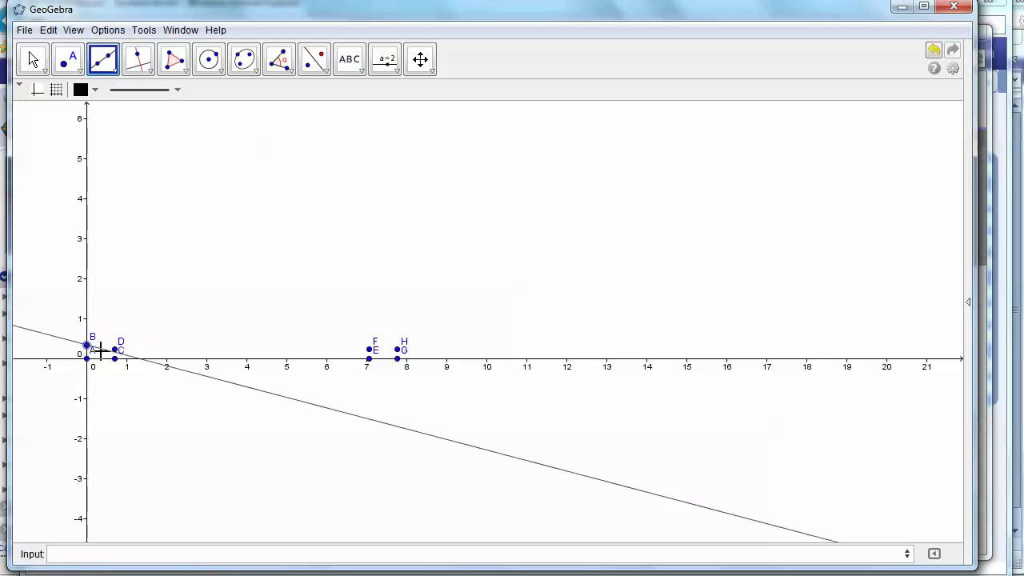
click(88, 359)
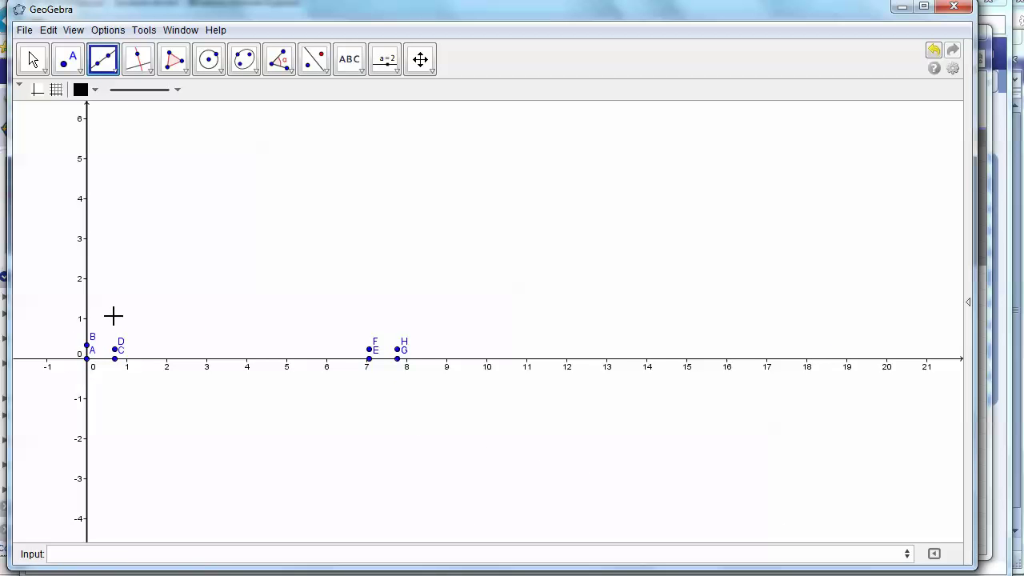
key(ctrl+shift+m)
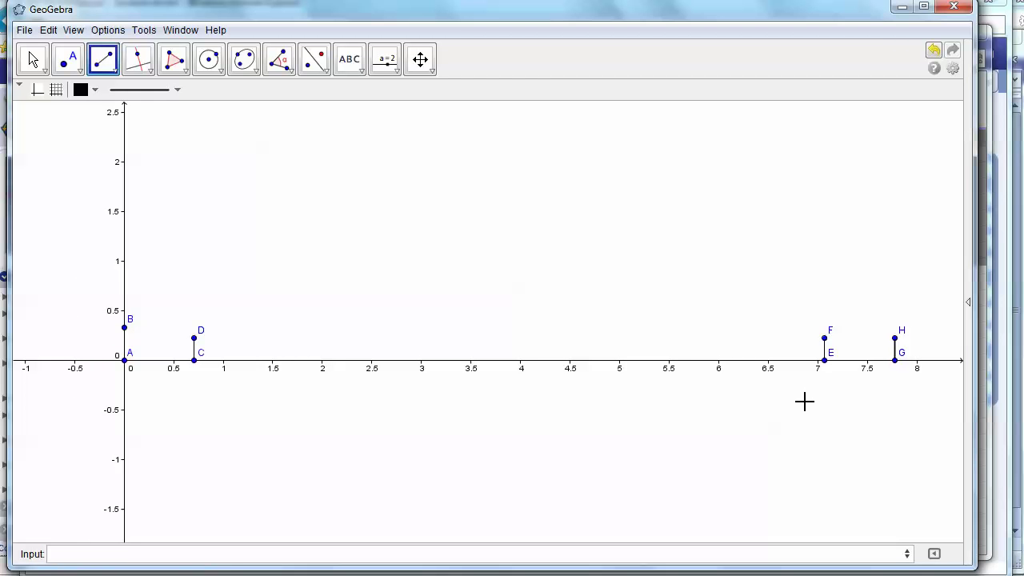
key(Escape)
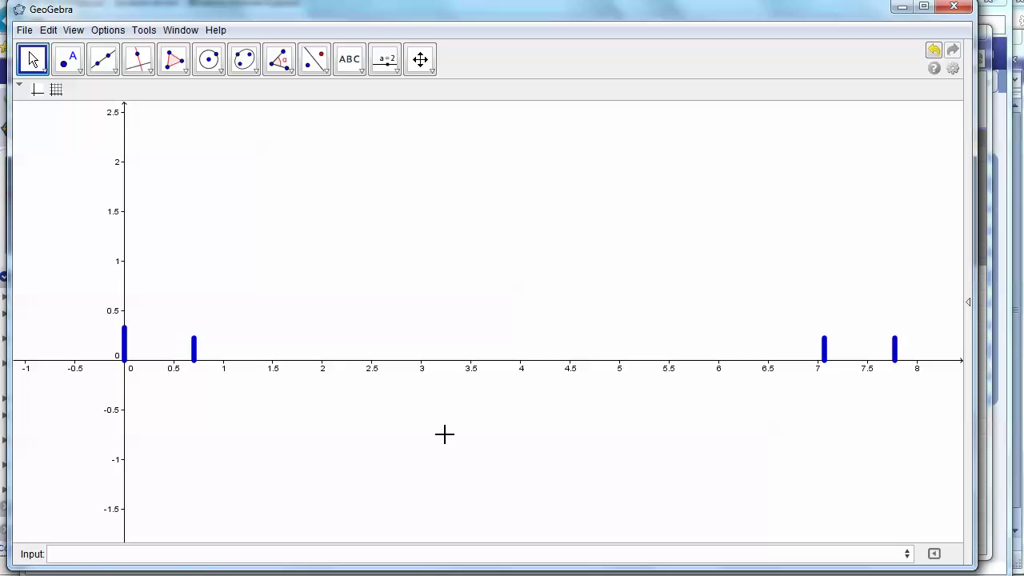
Step: Switch to the StatCrunch data set and view the binomial calculator's example distribution graph
key(alt+Tab)
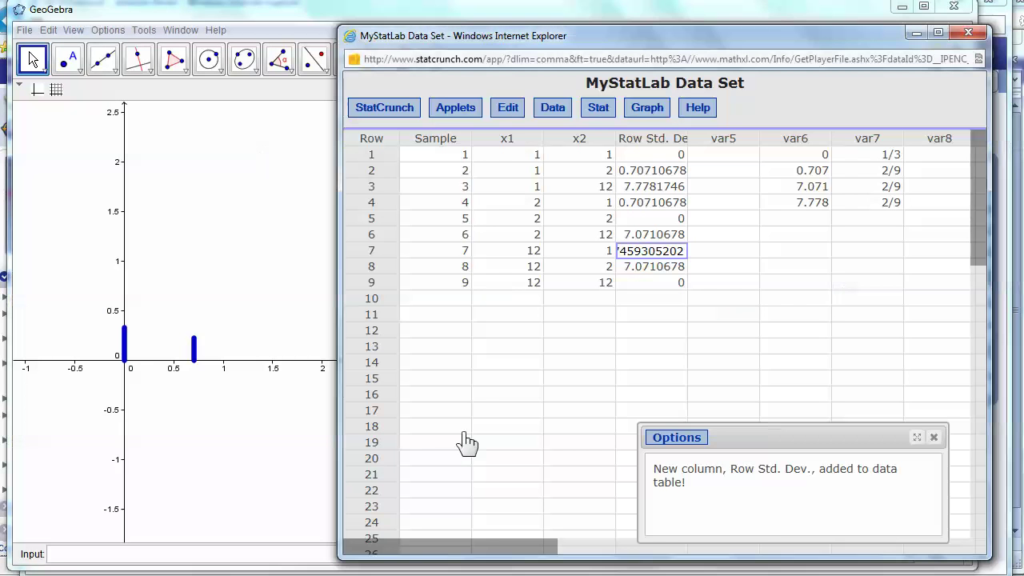
click(599, 110)
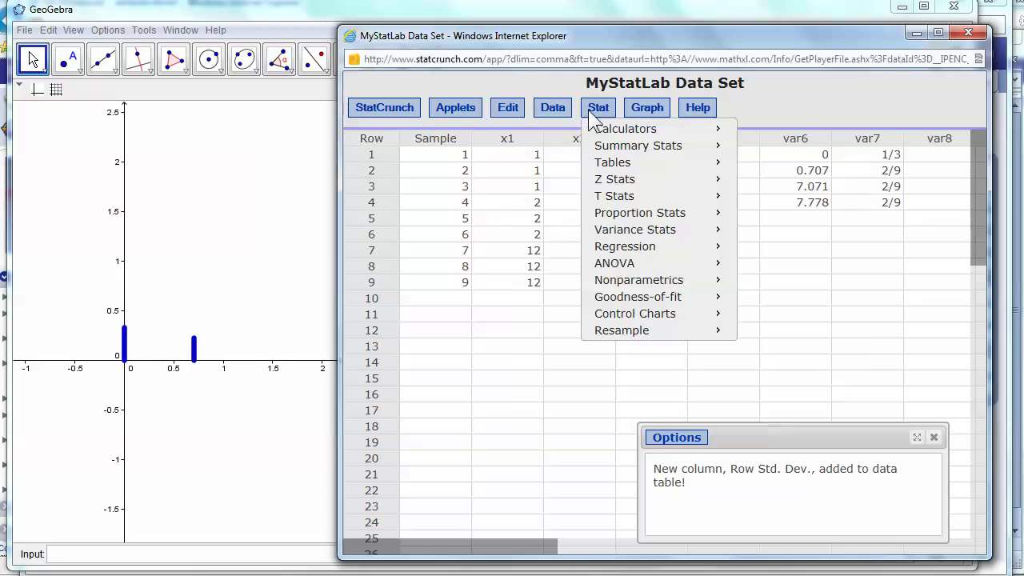
mouse_move(635, 132)
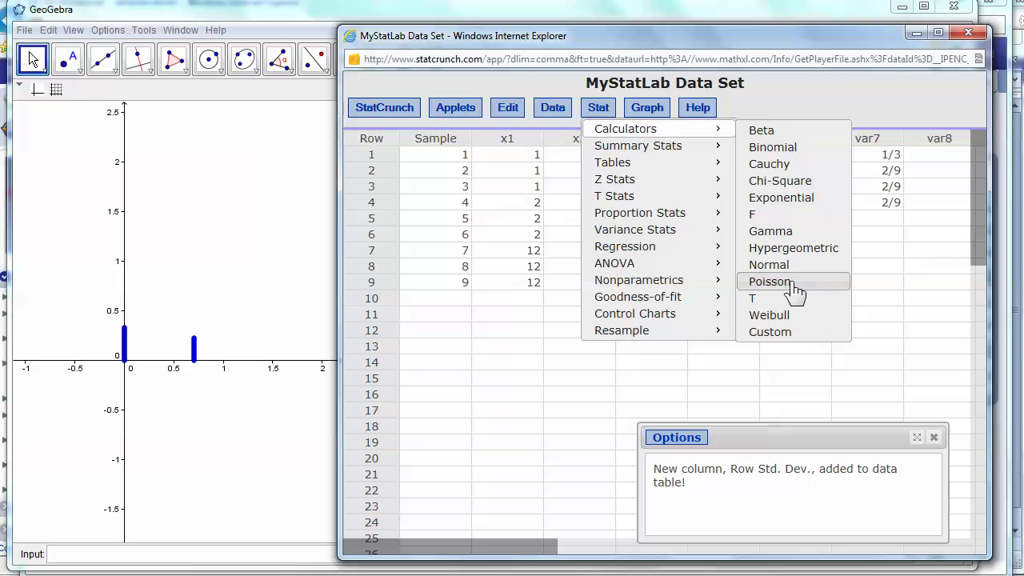
click(778, 153)
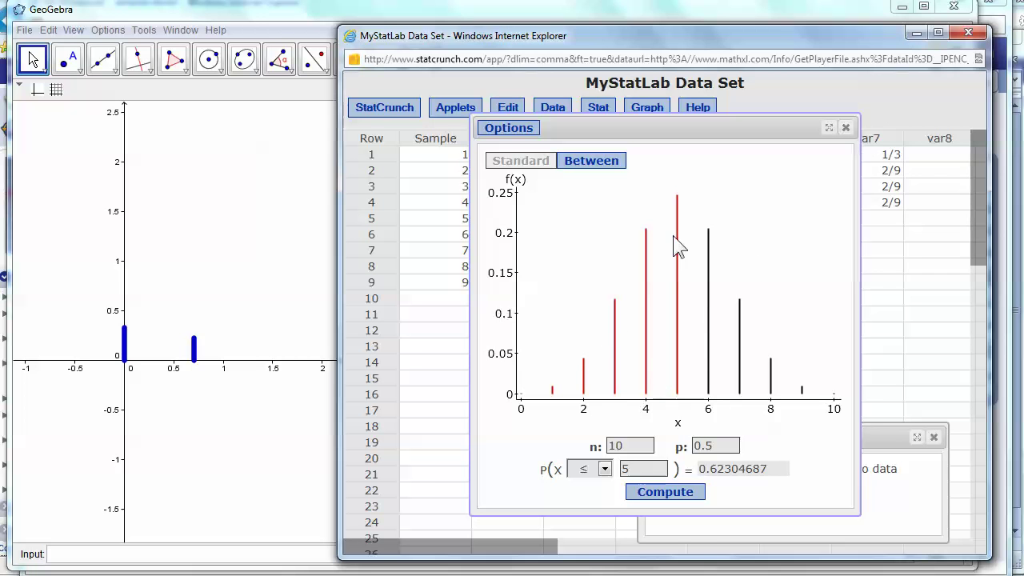
click(846, 130)
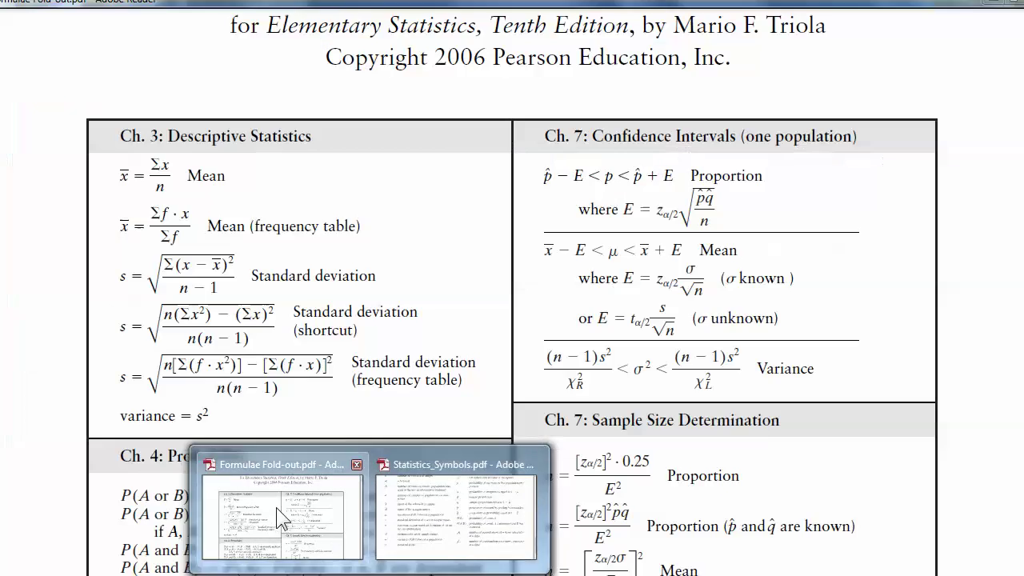
Step: In the Formulae Fold-out PDF, look up the Chapter 5 formulas for a probability distribution's mean and standard deviation
click(276, 507)
scroll(357, 342, down, 5)
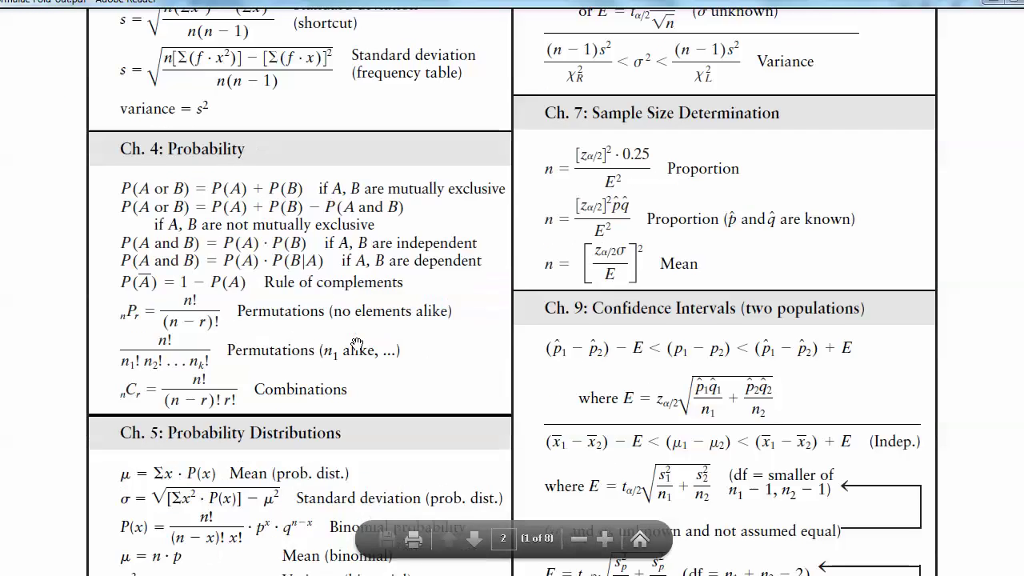
scroll(357, 342, down, 5)
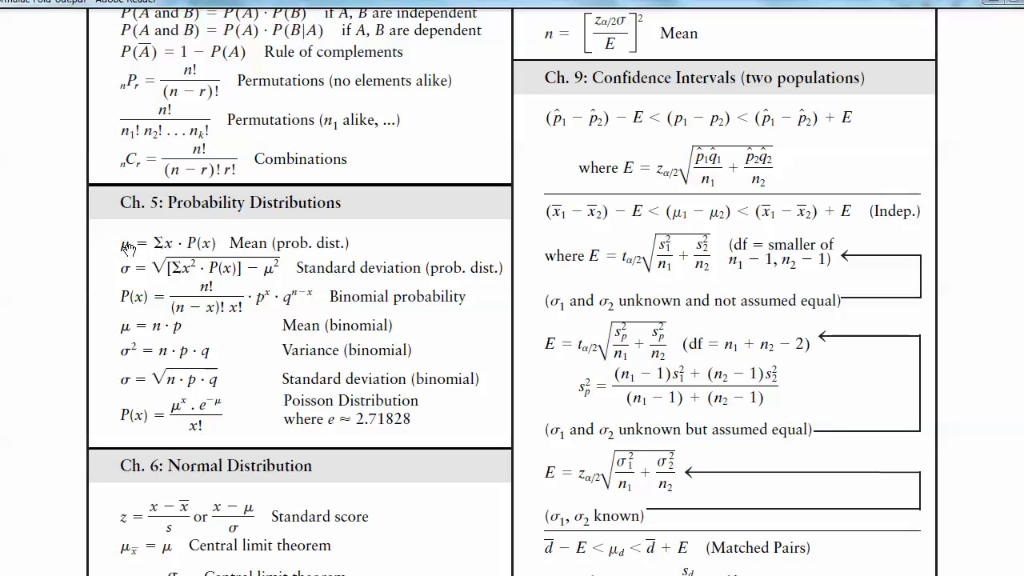
Step: Switch to Excel, multiply each standard deviation by its probability with =F1*G1 in H1, and fill the formula down to H4
key(alt+Tab)
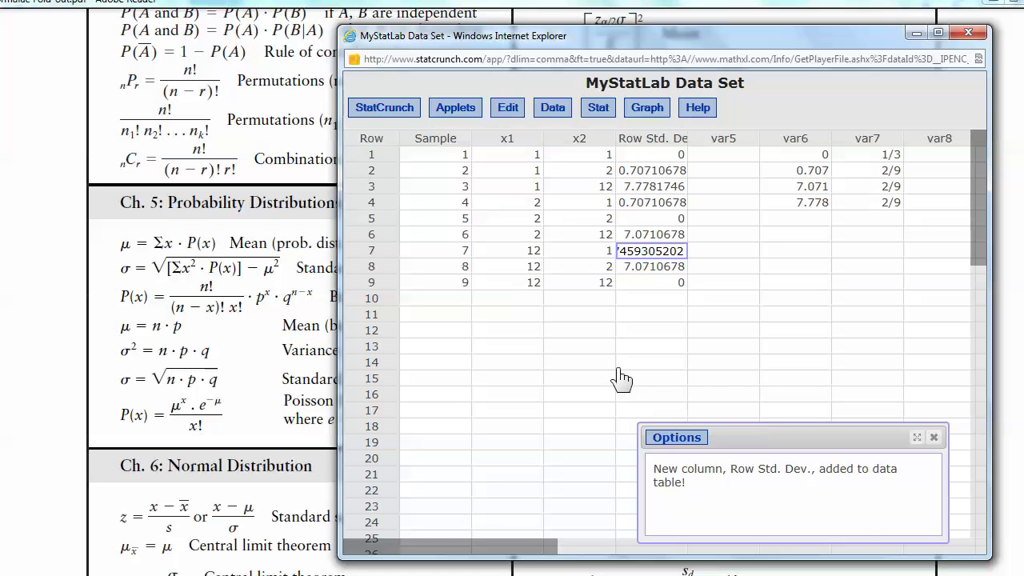
key(alt+Tab)
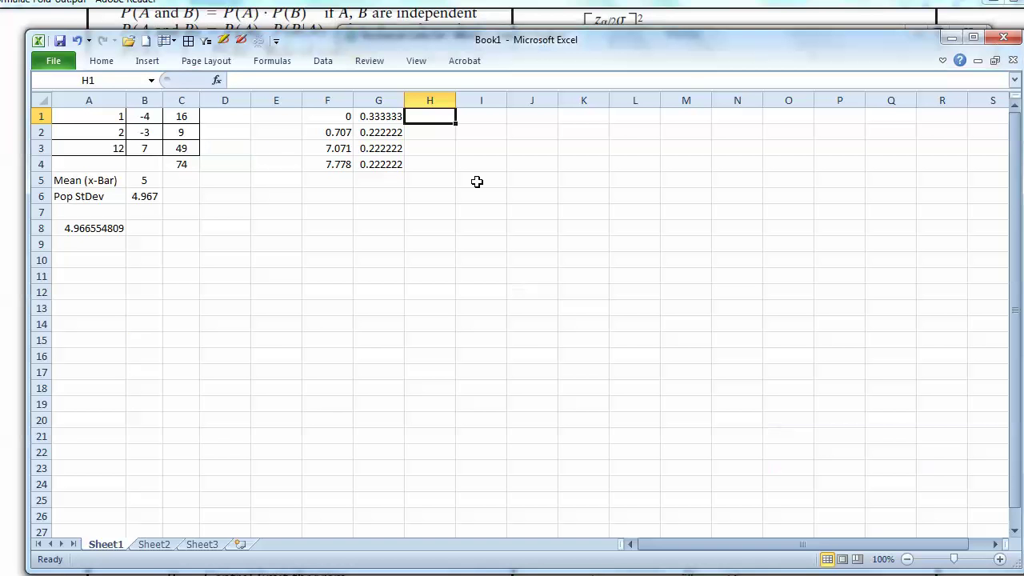
text(=)
key(Left)
key(Left)
text(*)
key(Left)
key(Return)
key(Up)
drag(455, 126, 456, 170)
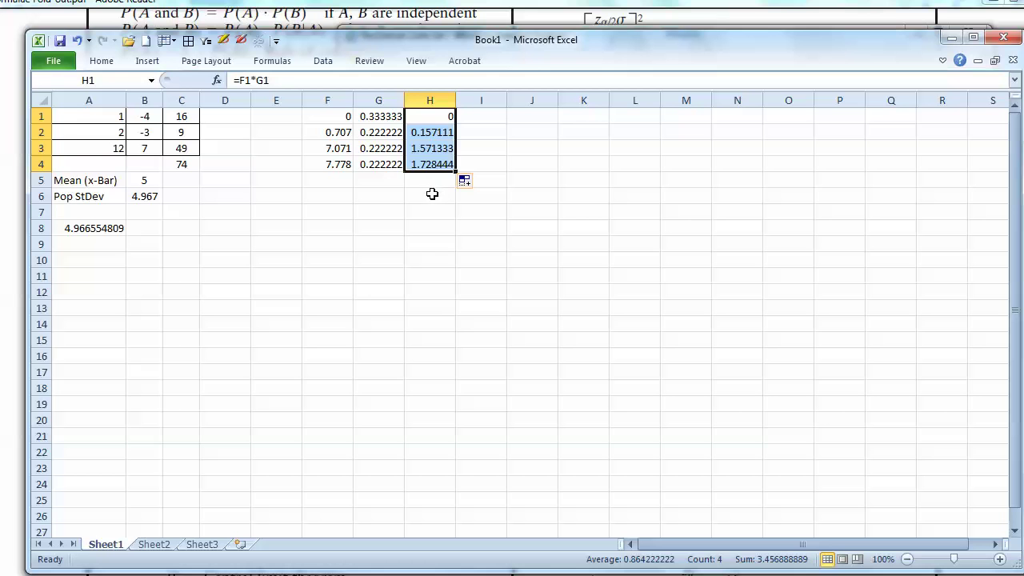
Step: Sum the products H1:H4 in cell H6 and label the result Mean in G6
click(432, 195)
text(=)
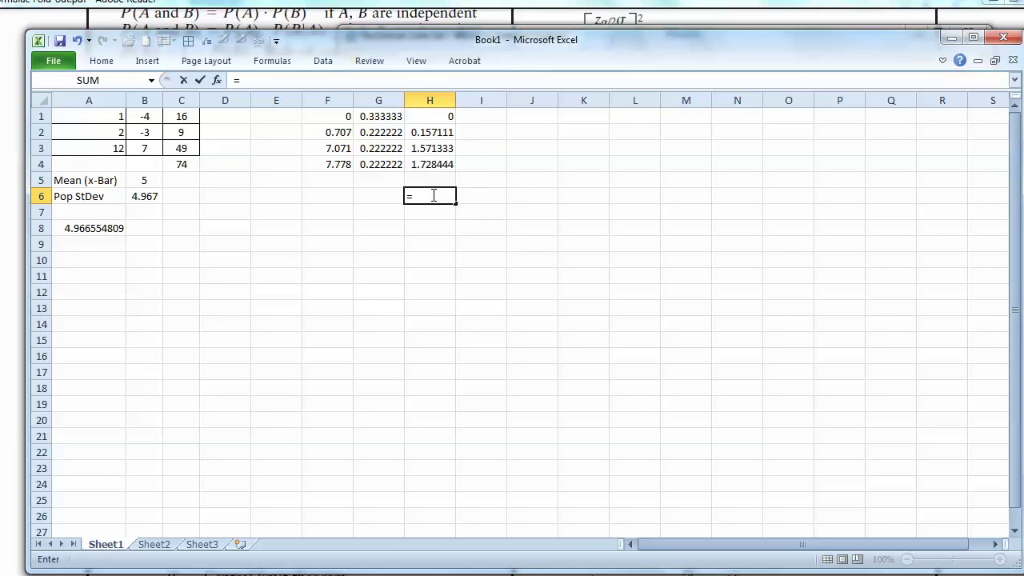
text(sum)
key(Tab)
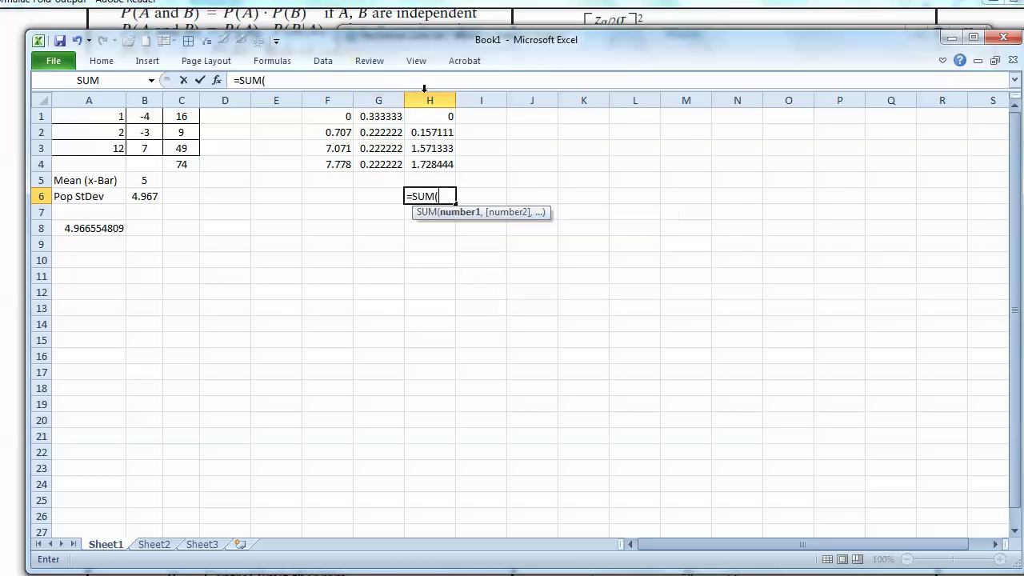
drag(433, 118, 422, 162)
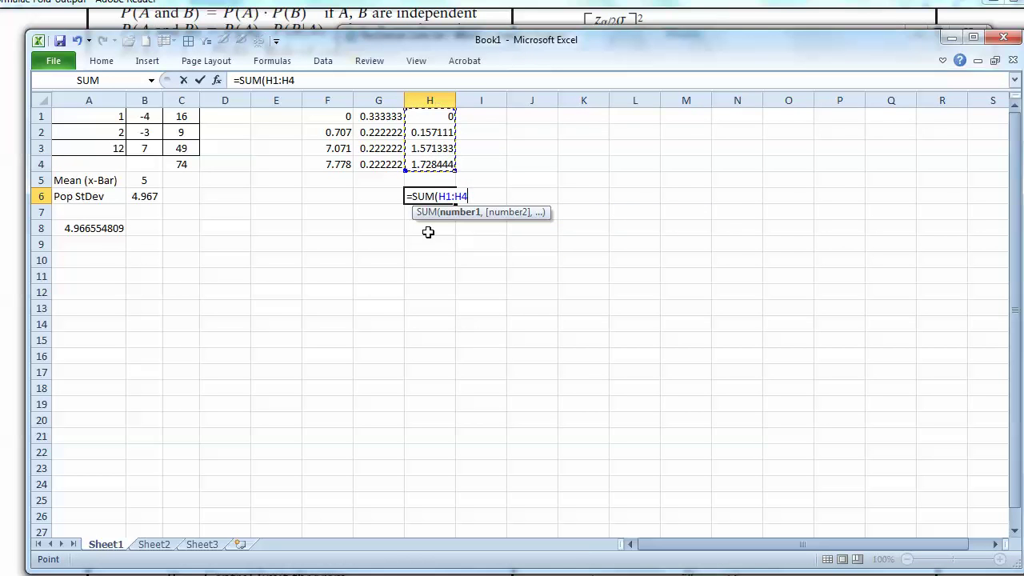
key(Return)
click(385, 196)
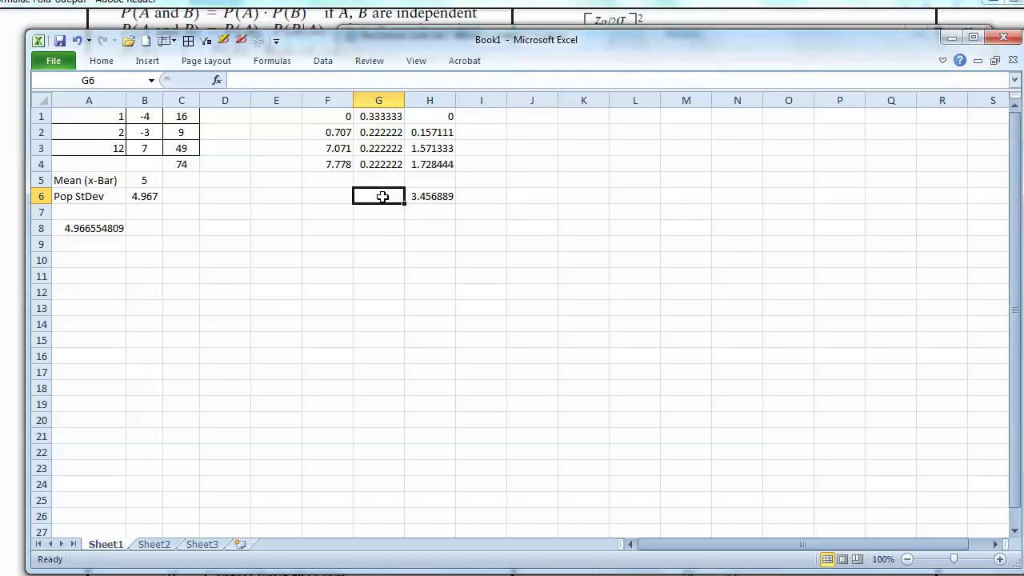
text(Mean)
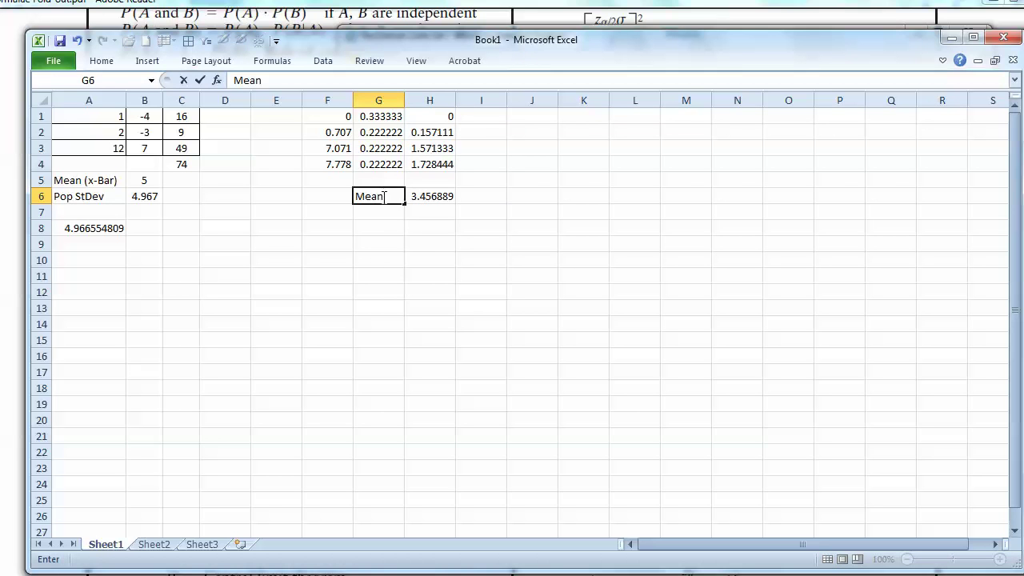
key(Return)
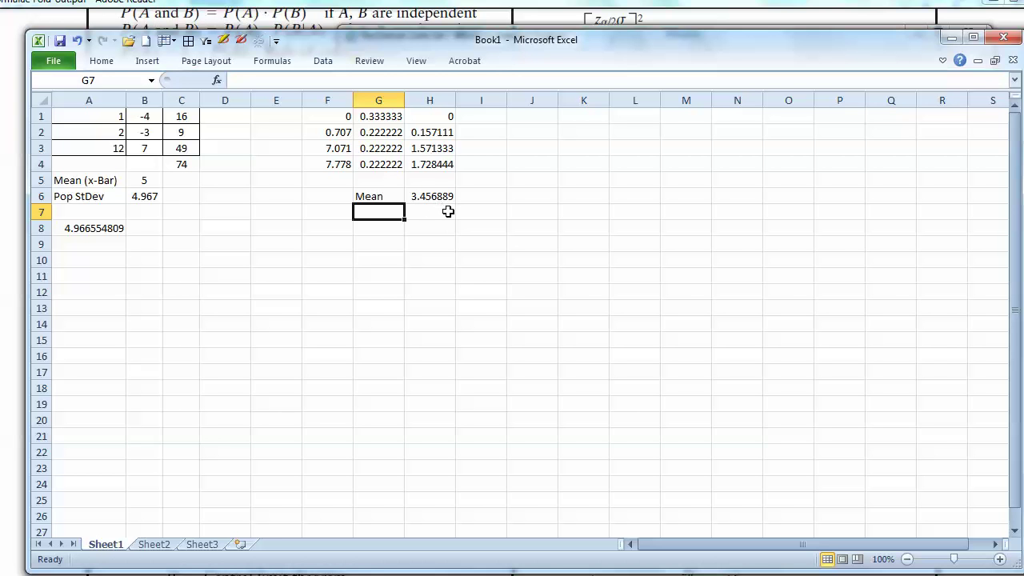
Step: Switch back to the StatCrunch data set and build the expression var6*var7 for a computed column
key(alt+Tab)
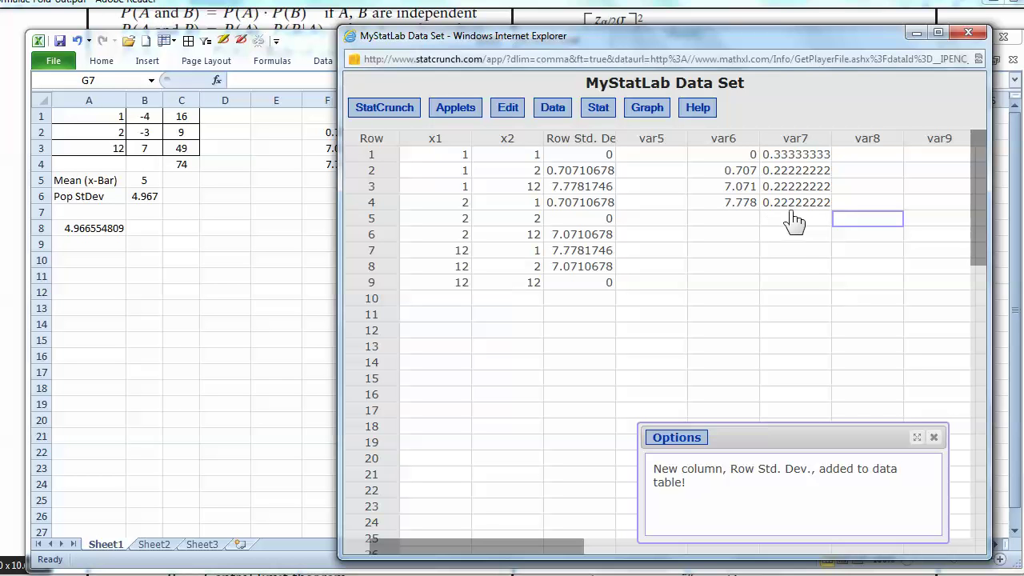
click(508, 109)
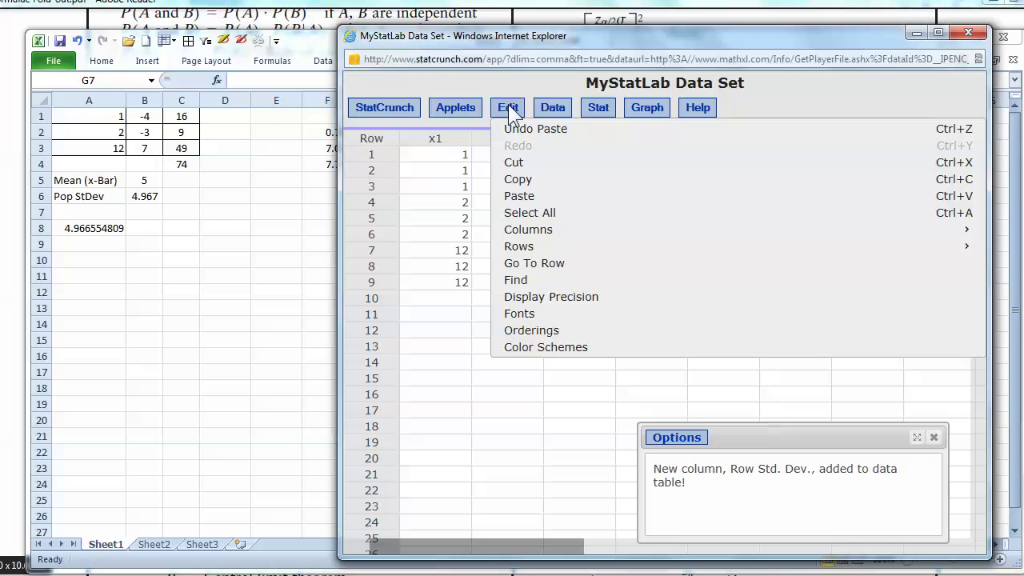
key(alt+Tab)
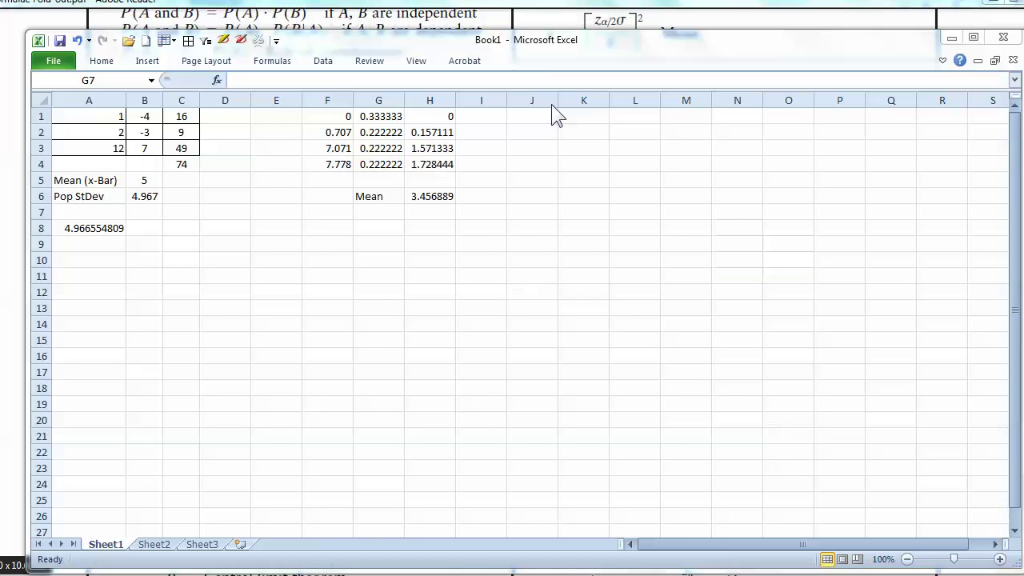
key(alt+Tab)
click(552, 107)
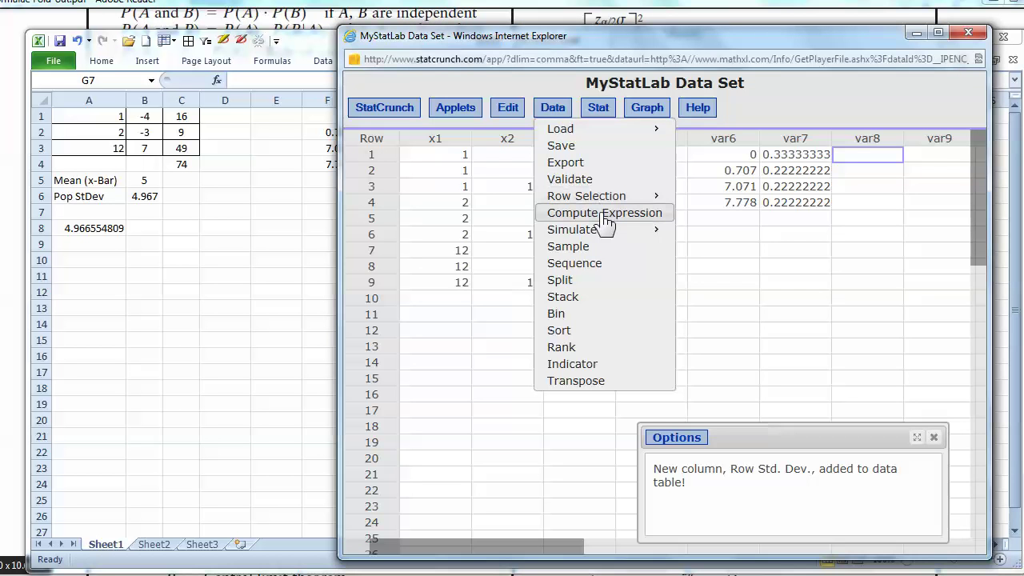
click(604, 213)
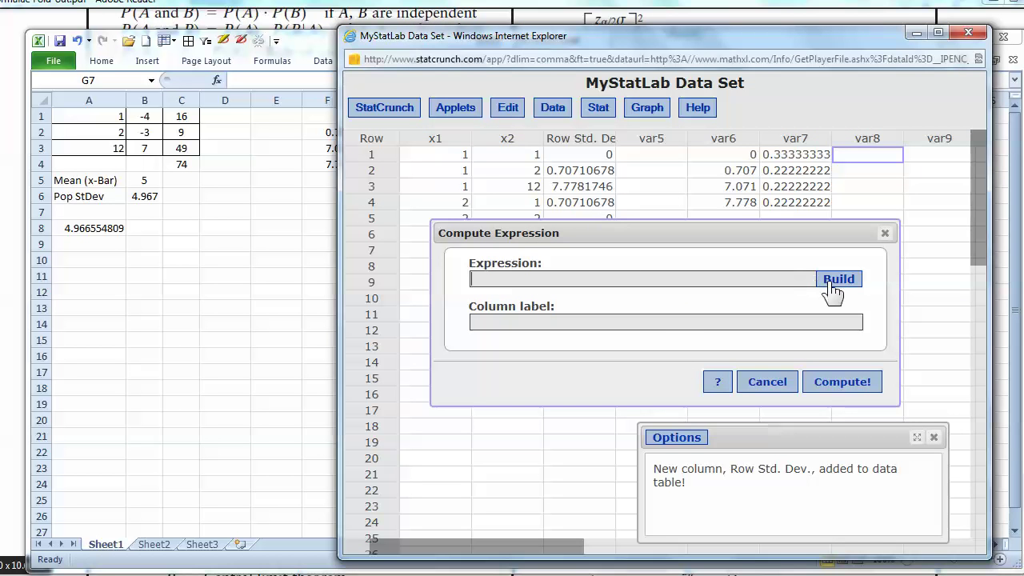
click(836, 279)
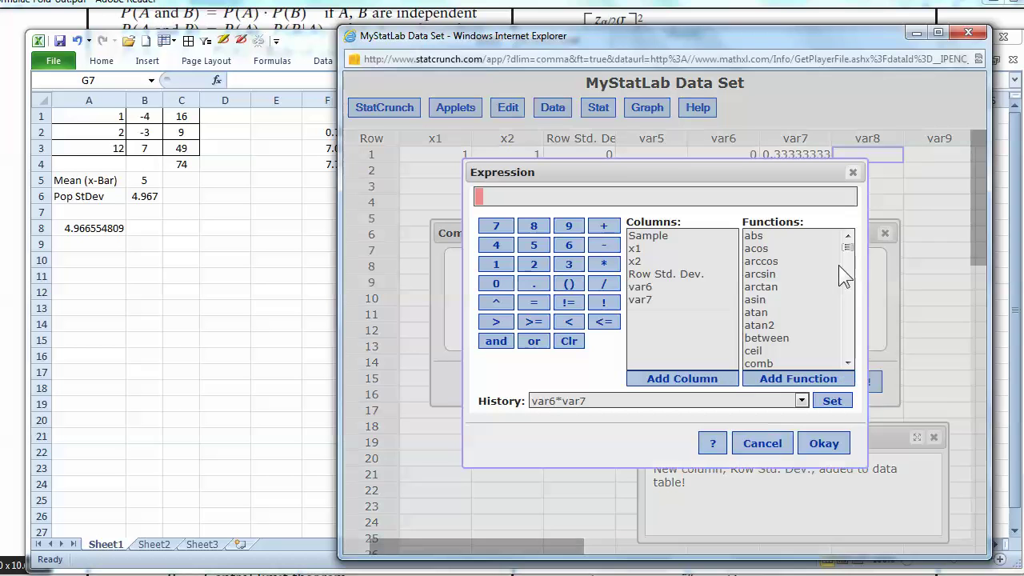
click(649, 287)
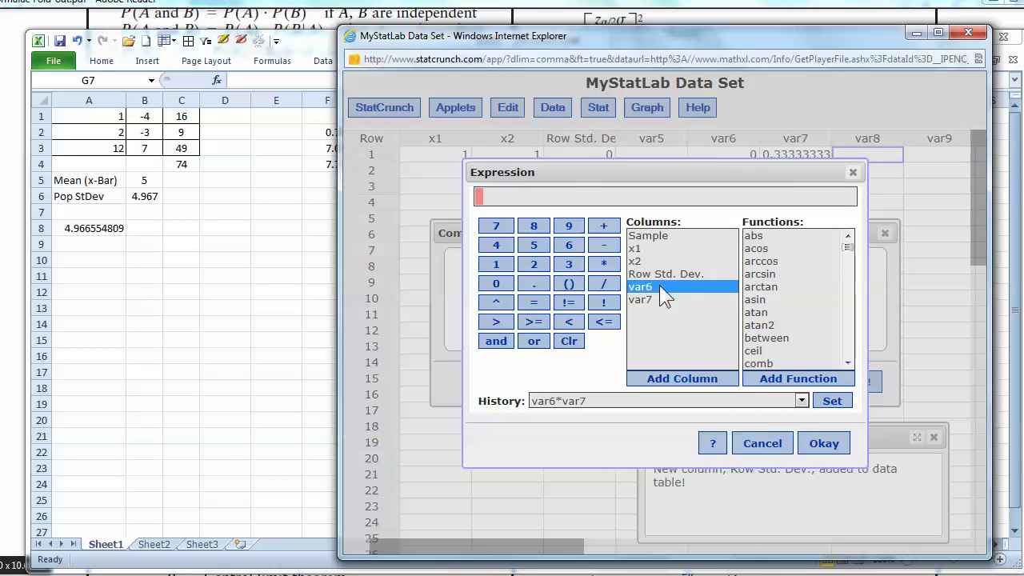
click(668, 376)
click(603, 264)
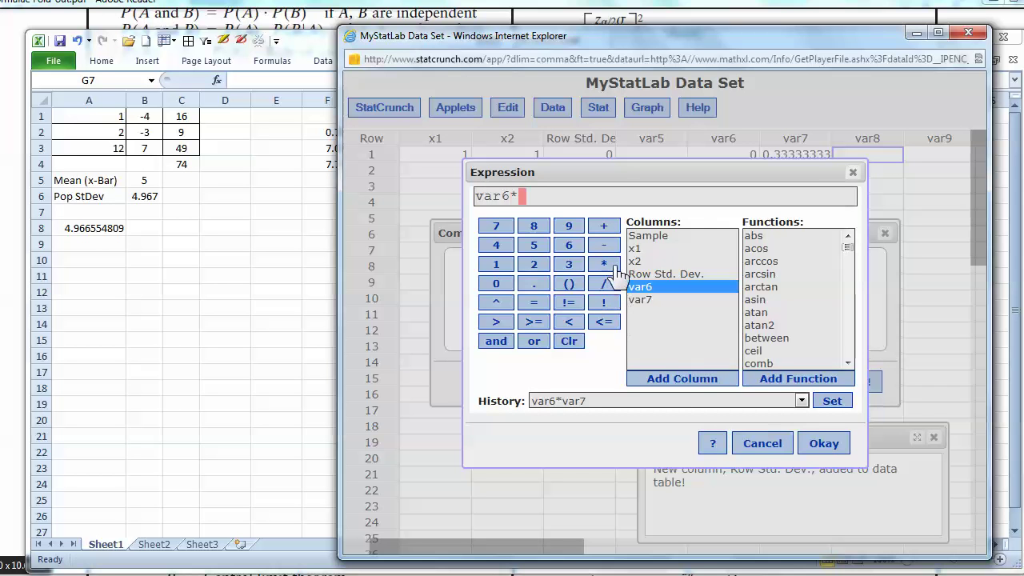
click(648, 299)
click(704, 380)
click(820, 444)
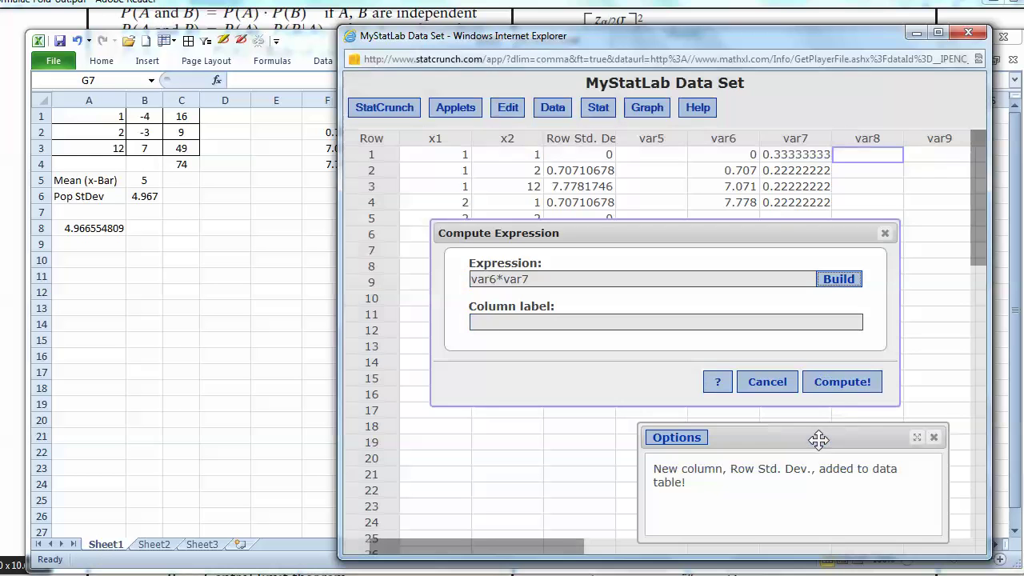
Step: Label the new column x*P(x) and compute it
click(713, 317)
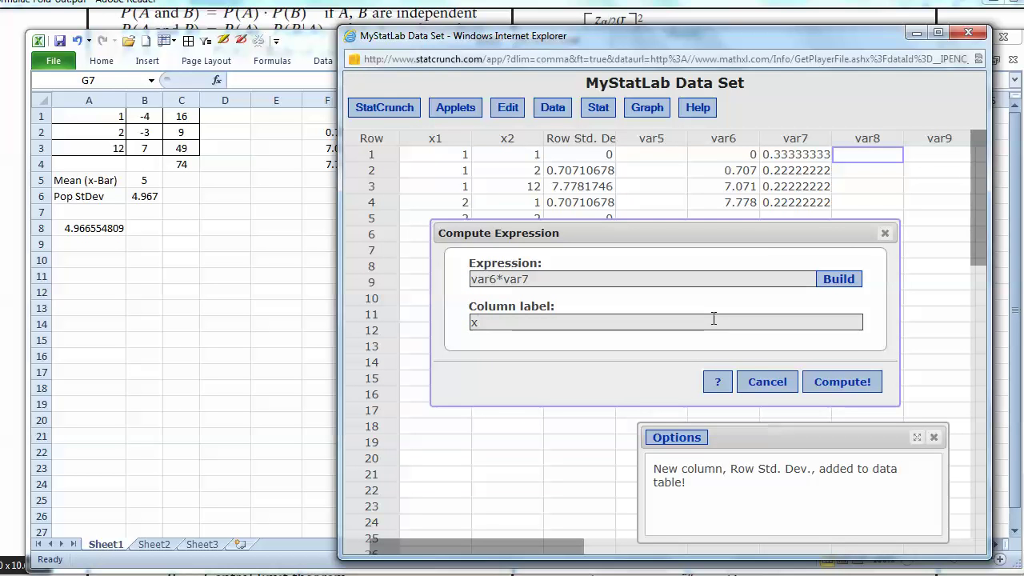
key(BackSpace)
text(P(x))
click(841, 384)
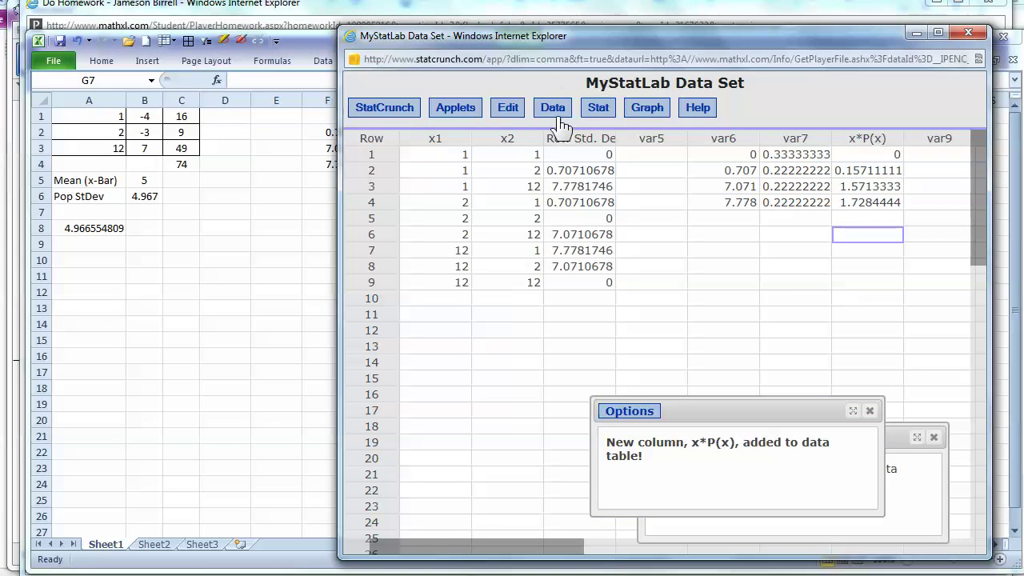
Step: Build the compute expression sum("x*P(x)") from the sum function and the x*P(x) column
click(872, 220)
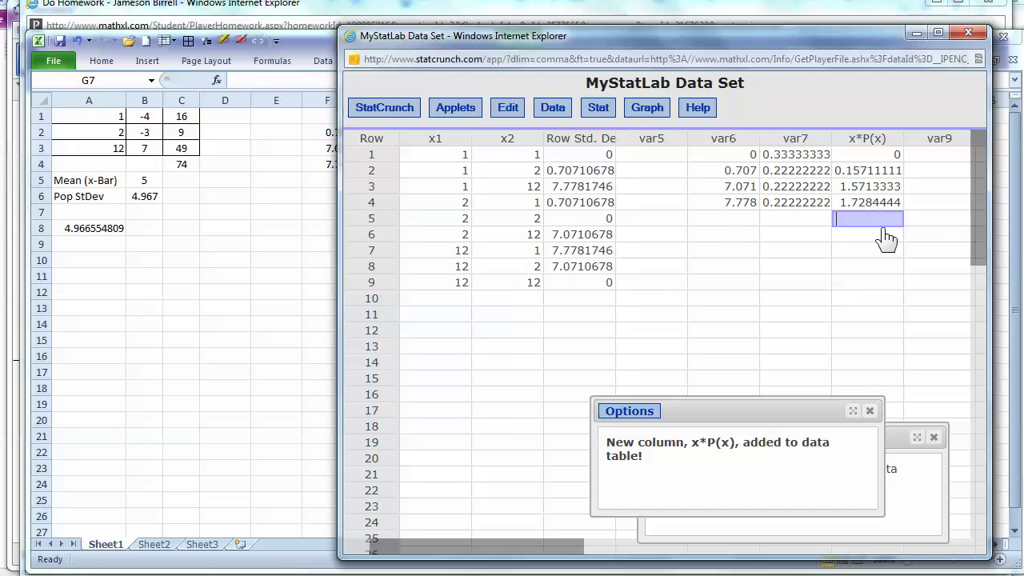
click(552, 112)
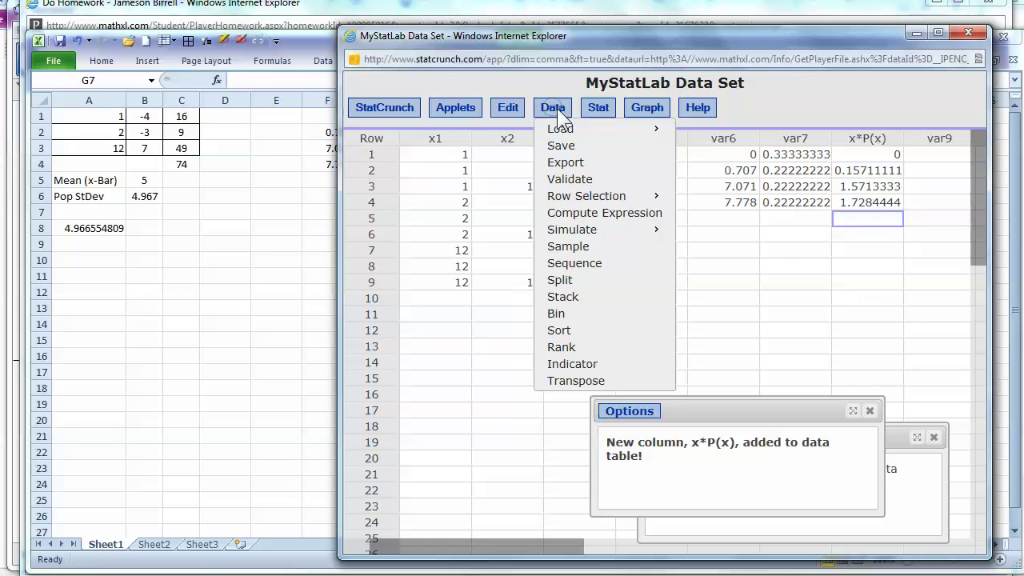
click(612, 213)
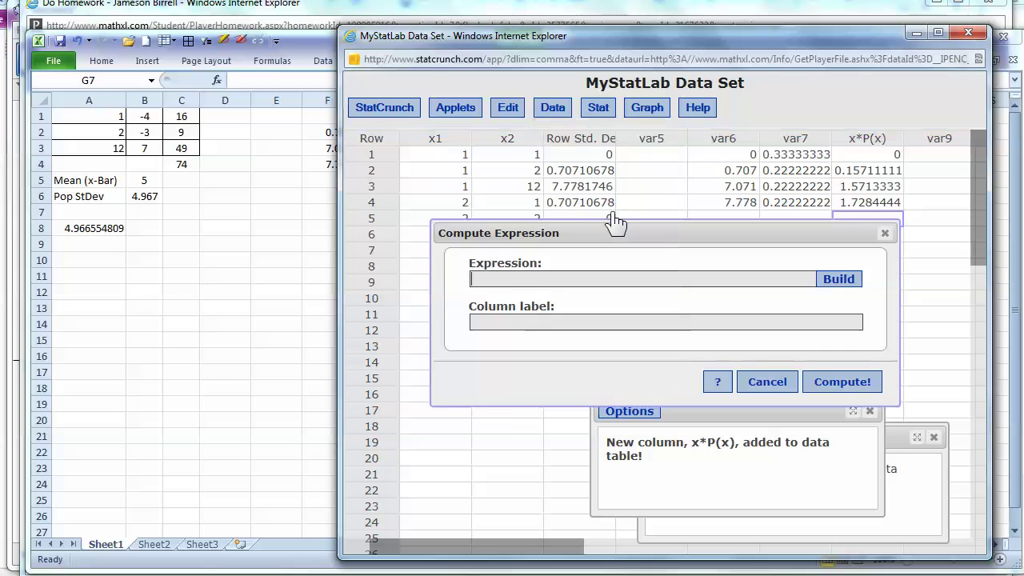
click(837, 280)
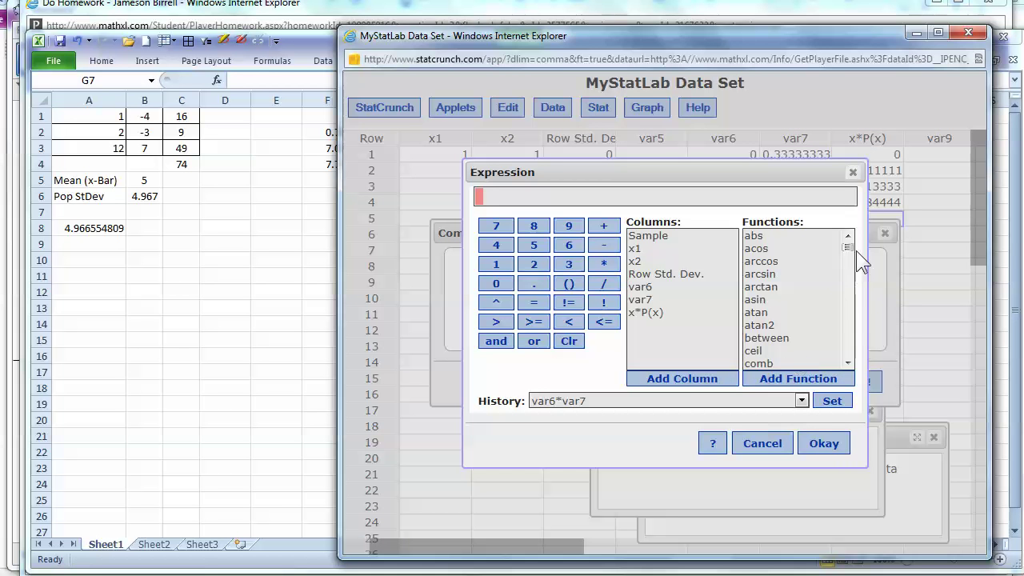
drag(848, 247, 855, 349)
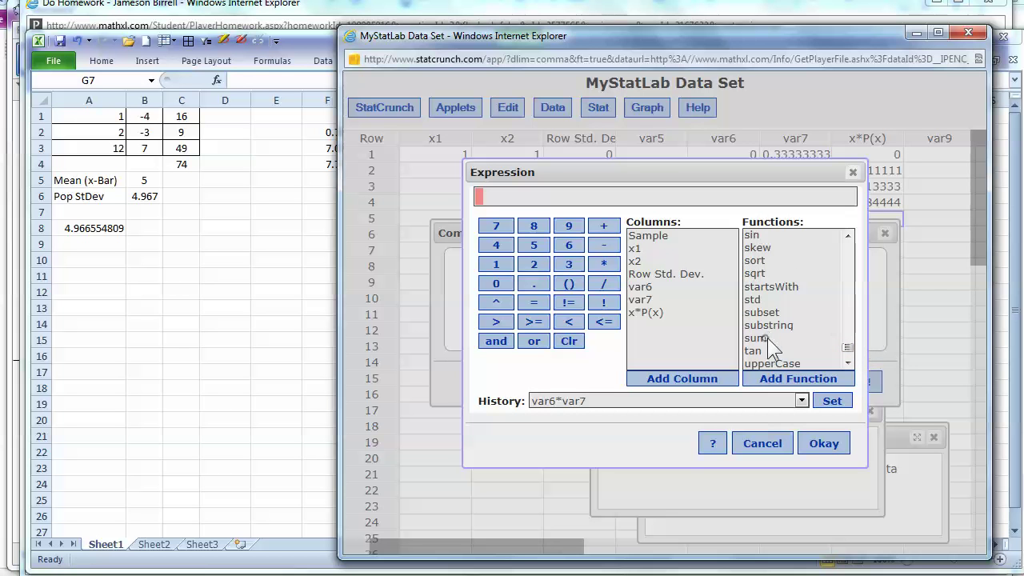
click(768, 337)
click(785, 387)
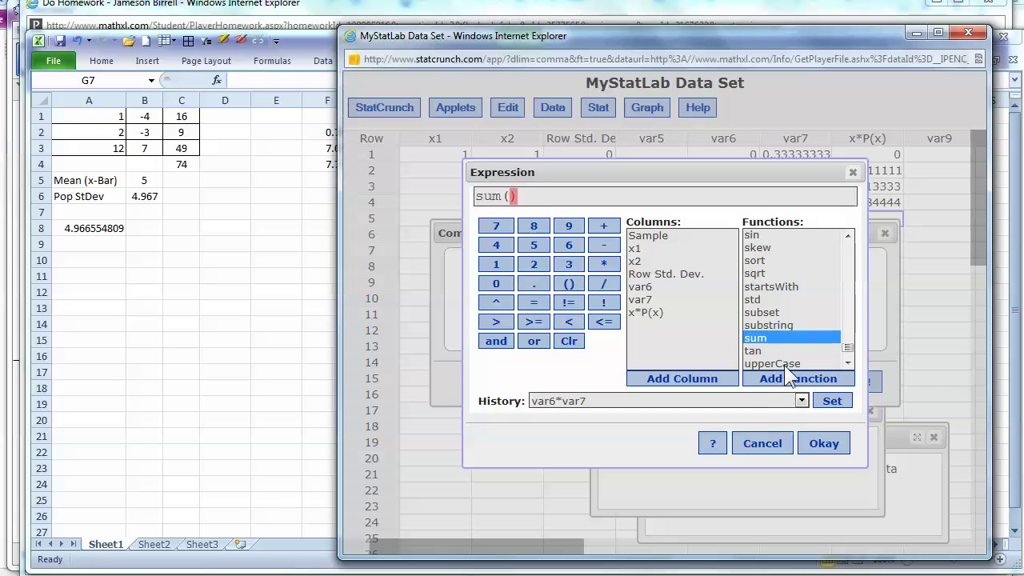
click(646, 312)
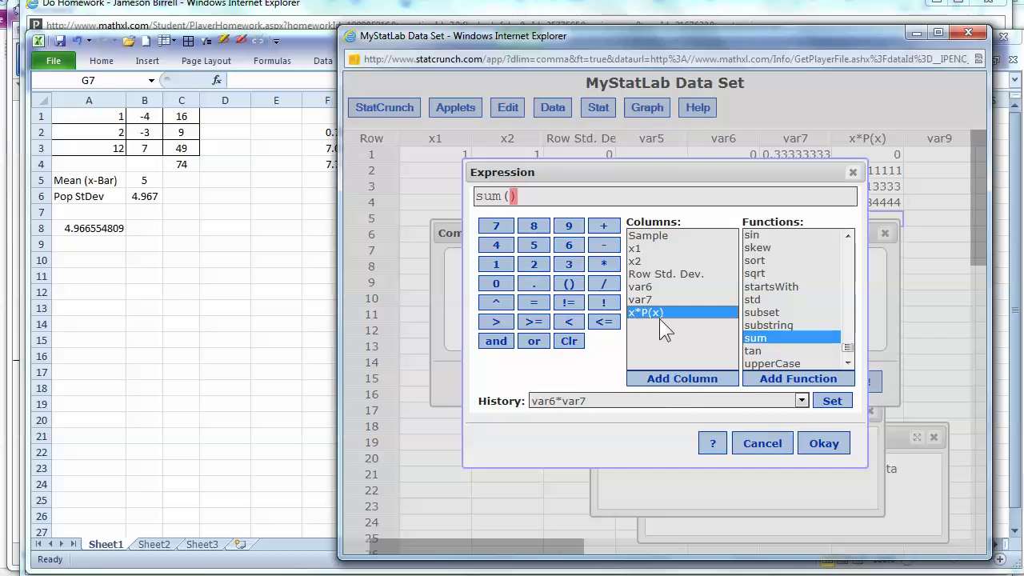
click(682, 379)
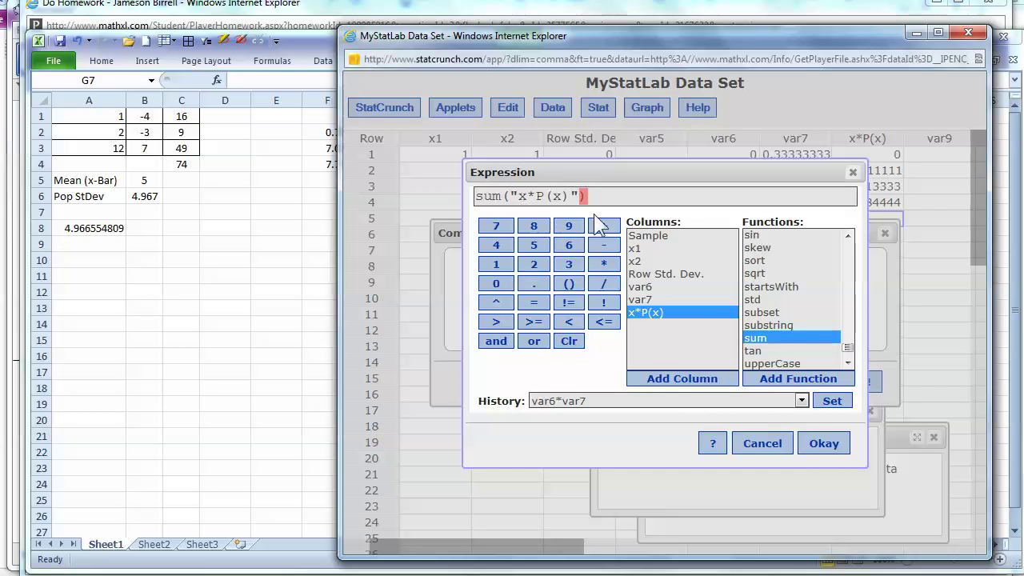
click(832, 444)
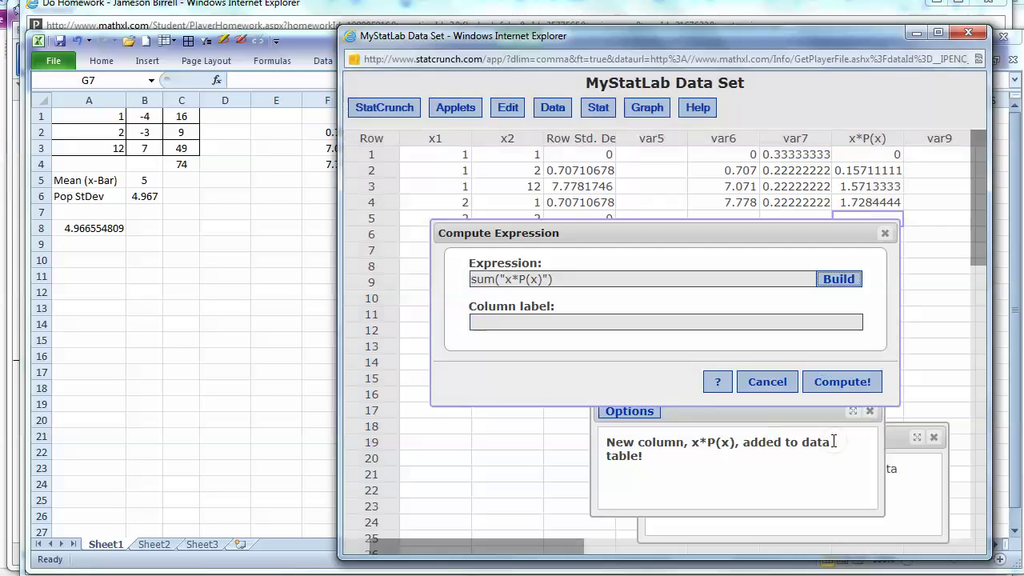
Step: Label the new column Mean of Prob Dist and compute it
click(624, 320)
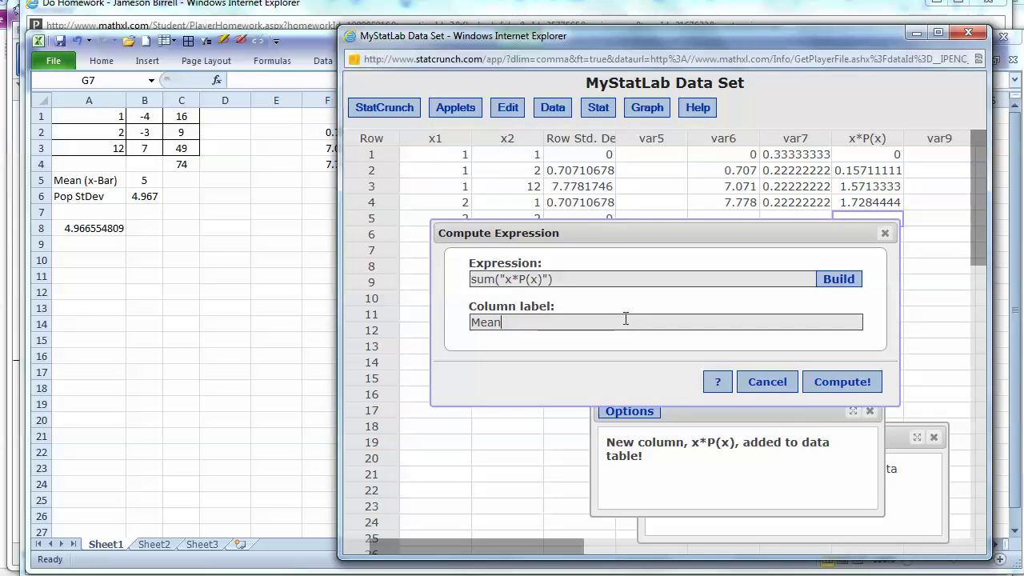
key(BackSpace)
key(BackSpace)
text(of Prob D)
click(838, 381)
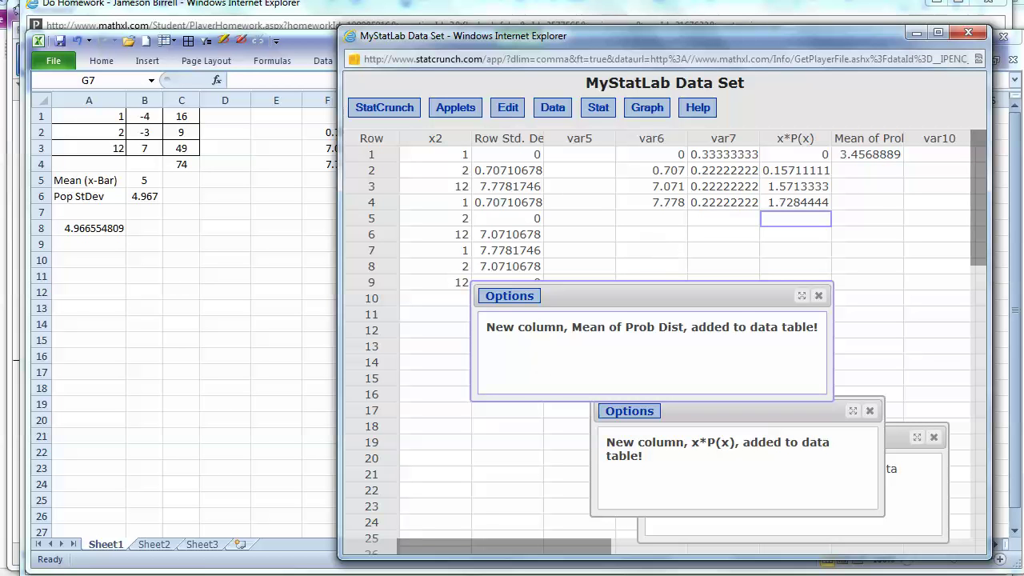
Step: Clear the calculator, switch to Excel, and review the values and probabilities in F1:G4, the products in H1:H4 and the mean in H6
key(alt+Tab)
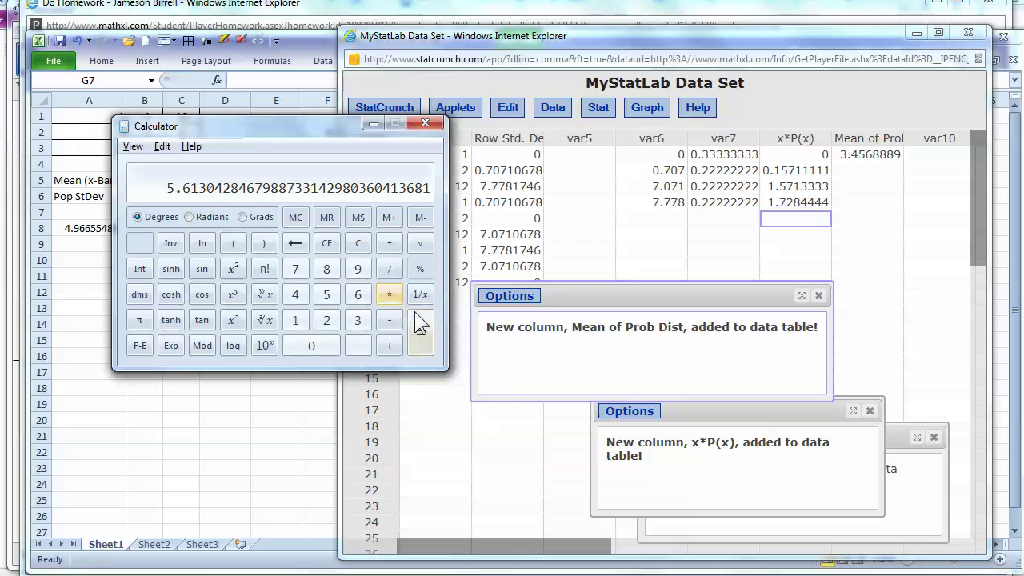
click(358, 242)
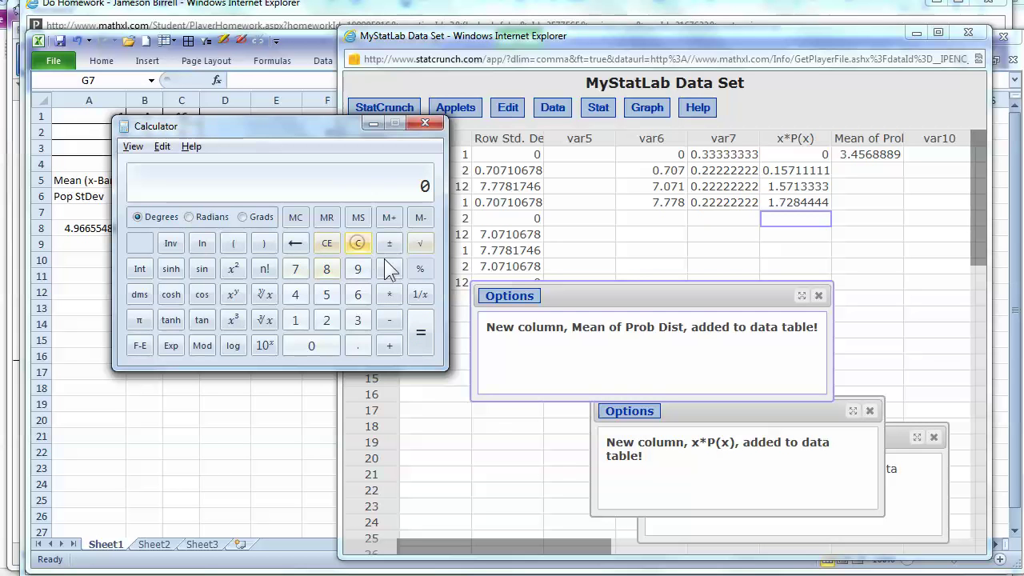
key(alt+Tab)
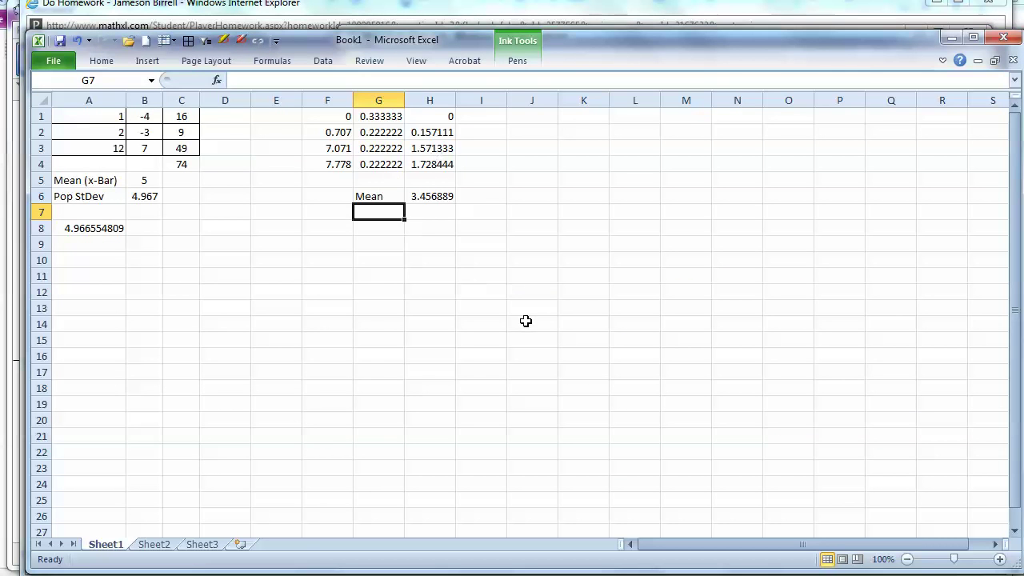
drag(336, 121, 379, 166)
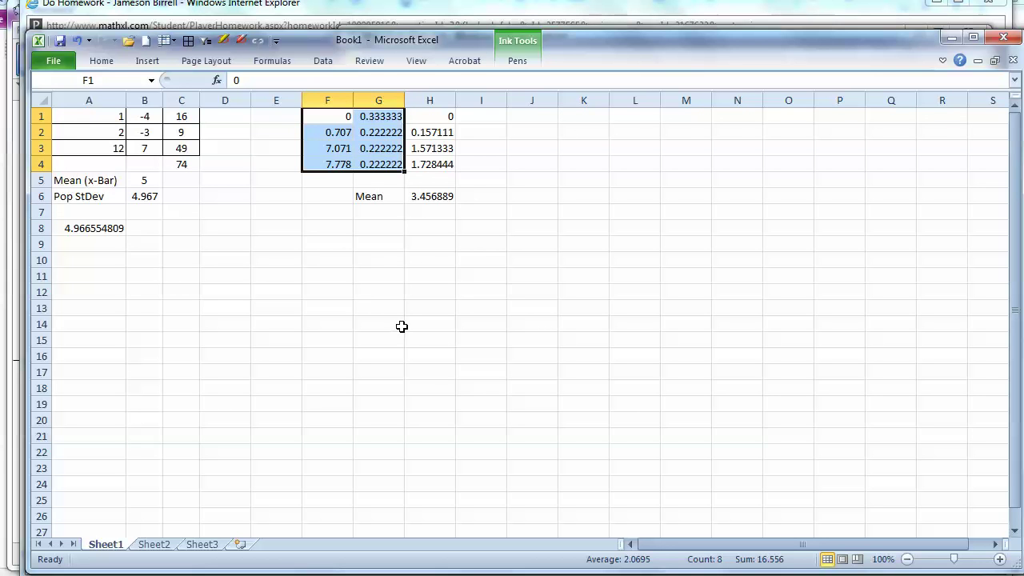
mouse_move(438, 116)
mouse_down()
mouse_move(445, 165)
mouse_move(445, 118)
mouse_up()
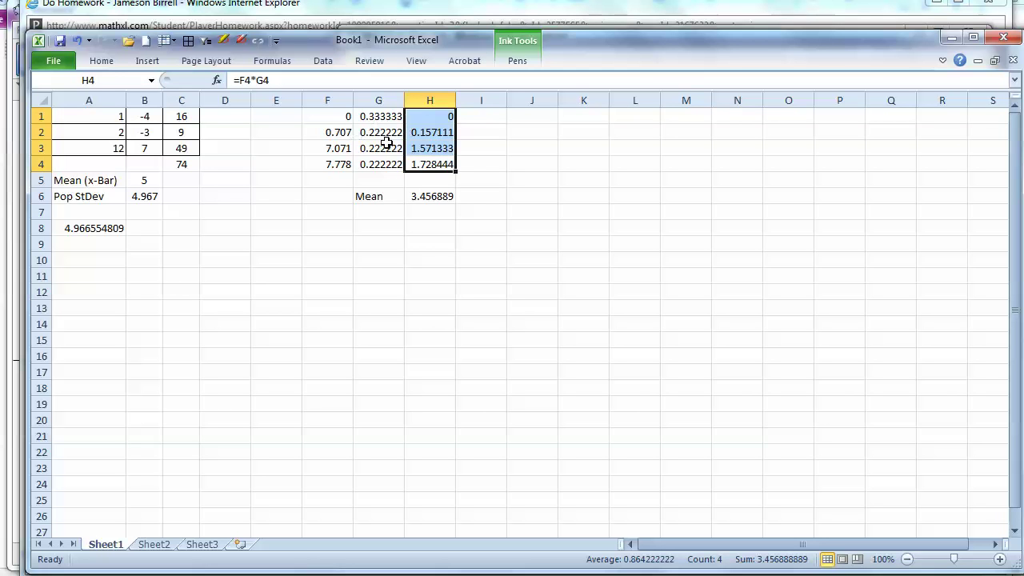
click(437, 198)
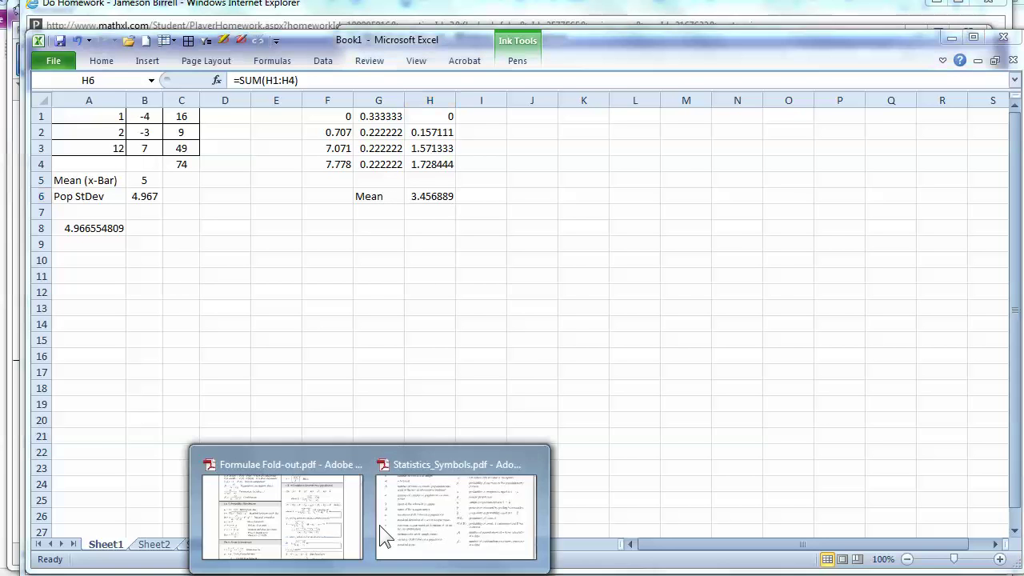
Step: Examine the probability distribution mean formula in Formulae Fold-out.pdf and switch to the homework question
click(287, 523)
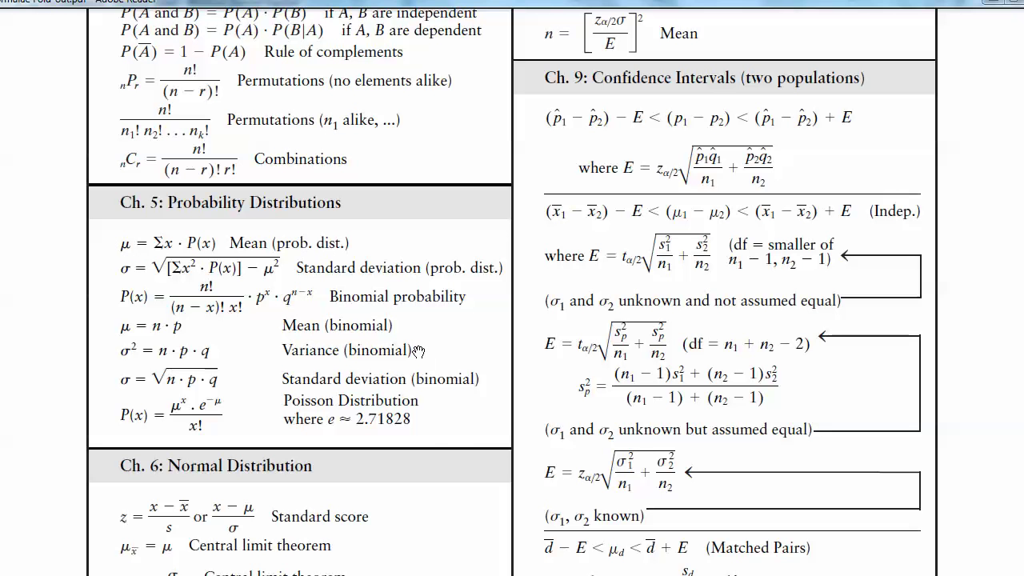
key(alt+Tab)
key(alt+Tab)
key(alt+Tab)
key(alt+Tab)
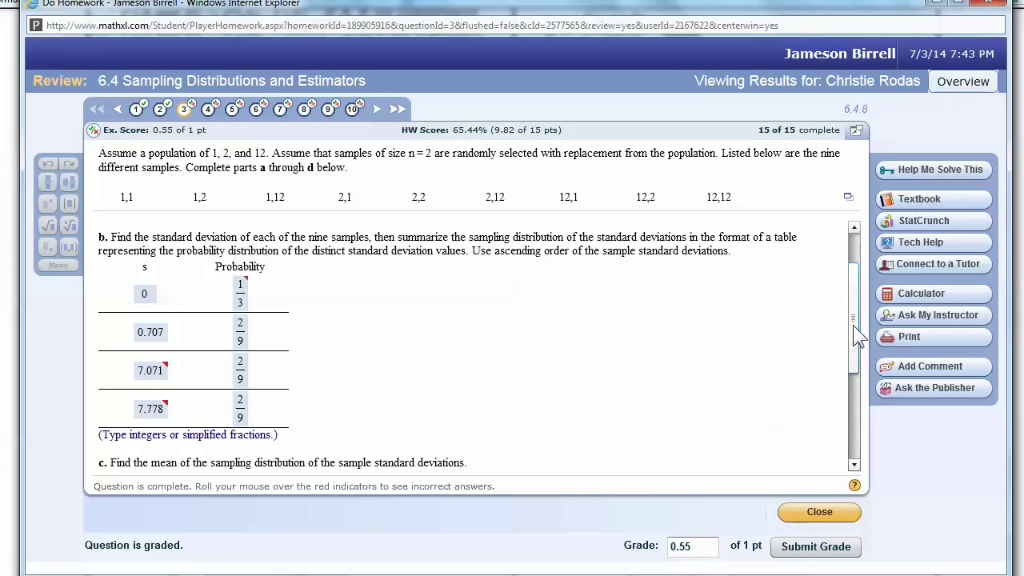
Step: Compare the mean notation in homework part c with the formula sheet, and review the part b table and part d choices
drag(853, 325, 854, 391)
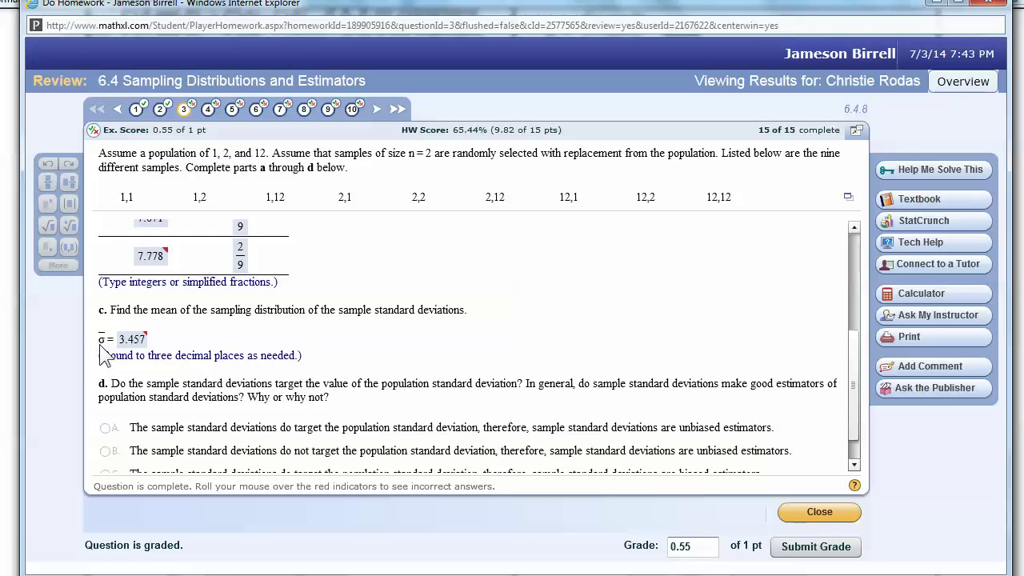
key(alt+Tab)
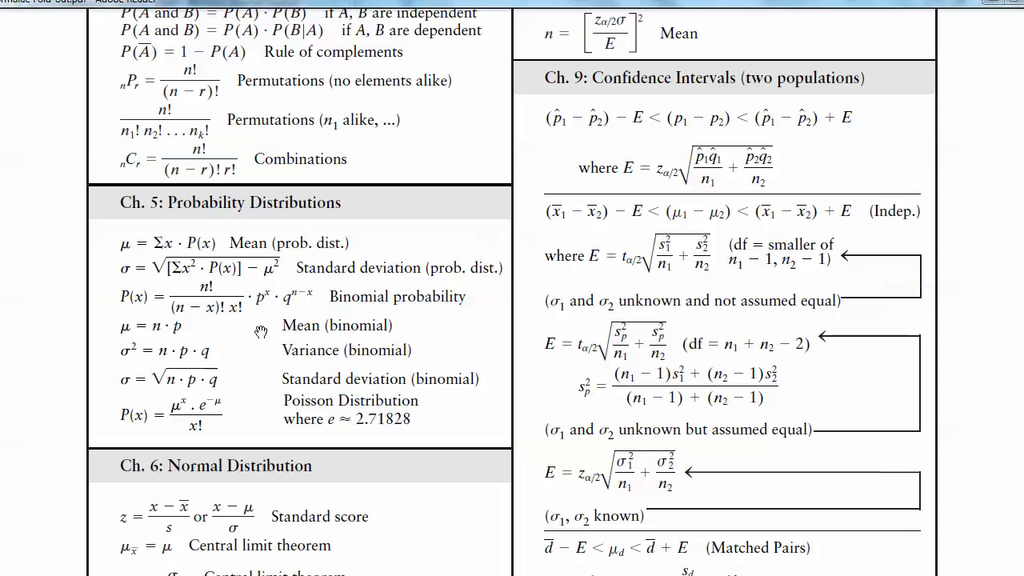
key(alt+Tab)
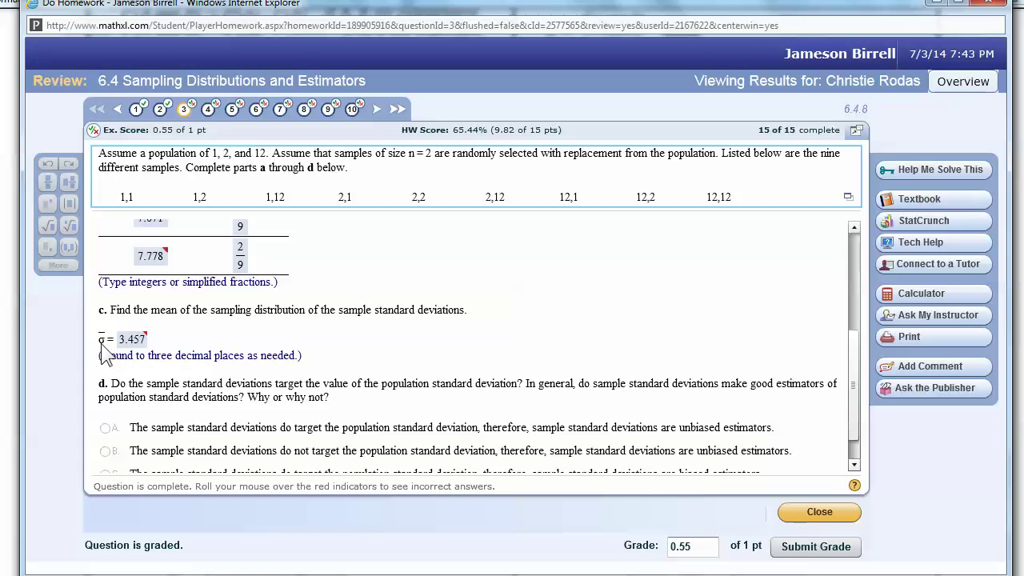
drag(848, 362, 853, 304)
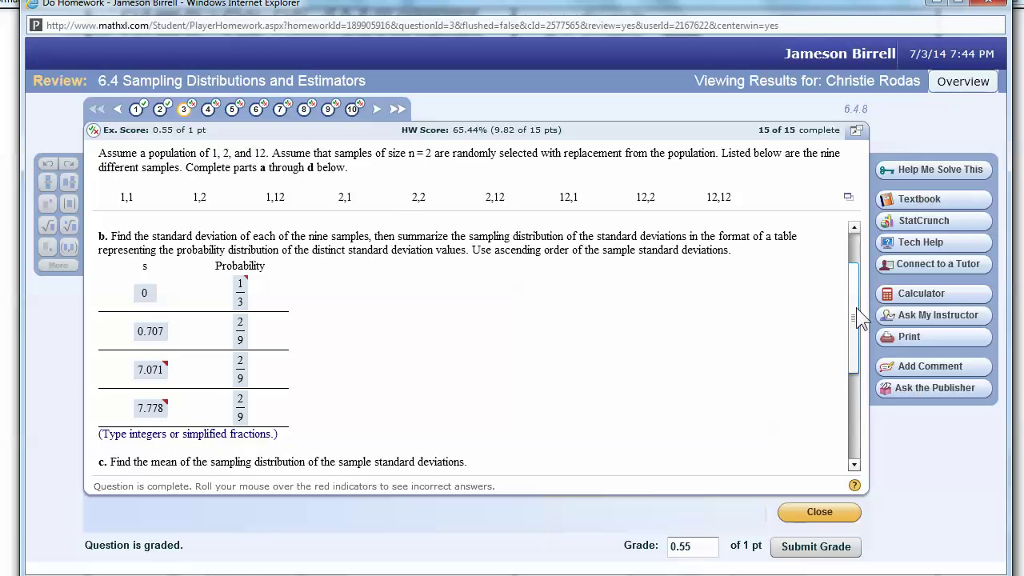
drag(859, 316, 854, 360)
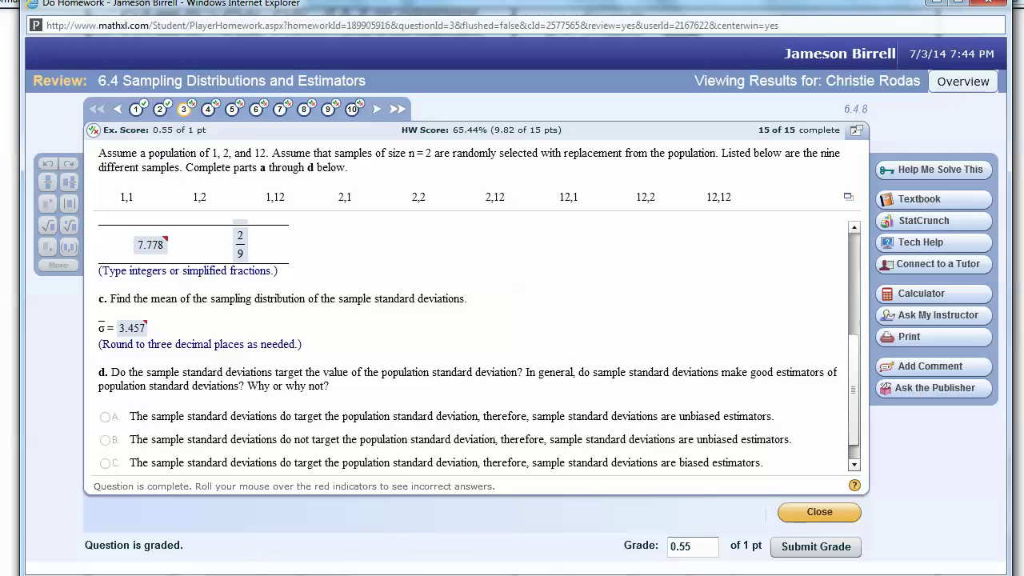
Step: Switch to the OneNote graph and handwrite the label σ with subscript n=2 in black below the horizontal axis's far end
click(279, 572)
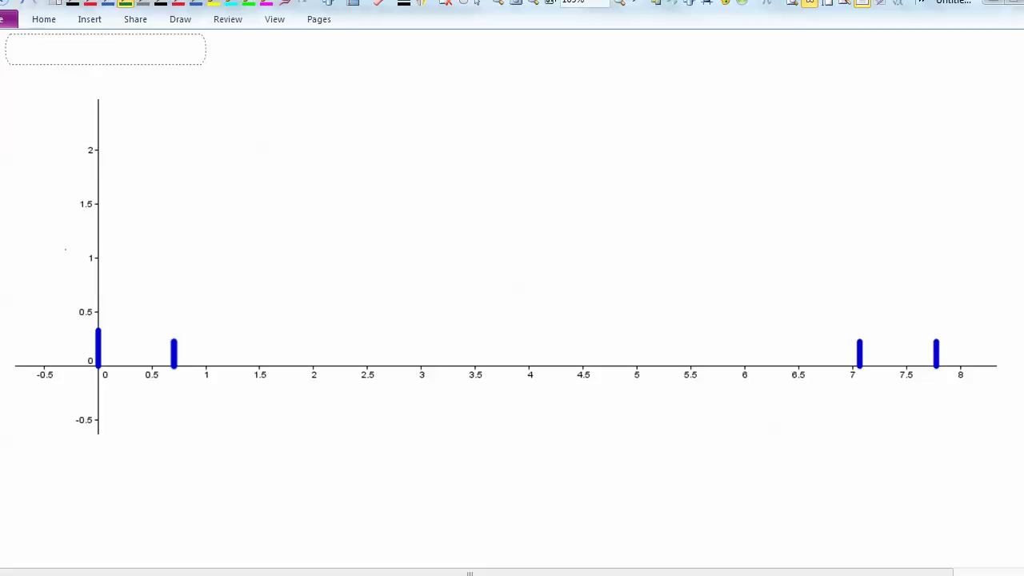
click(160, 4)
click(286, 3)
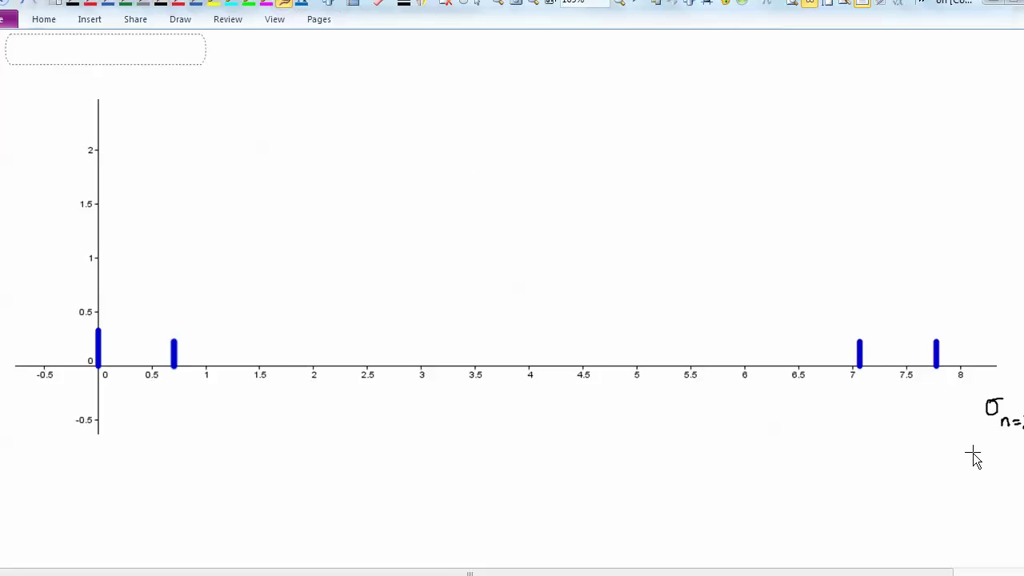
mouse_move(997, 376)
mouse_down()
mouse_move(982, 370)
mouse_move(989, 407)
mouse_move(970, 387)
mouse_up()
drag(928, 571, 948, 571)
Step: Start marking the horizontal axis at 0, just below the first bar, with the blue pen
click(160, 2)
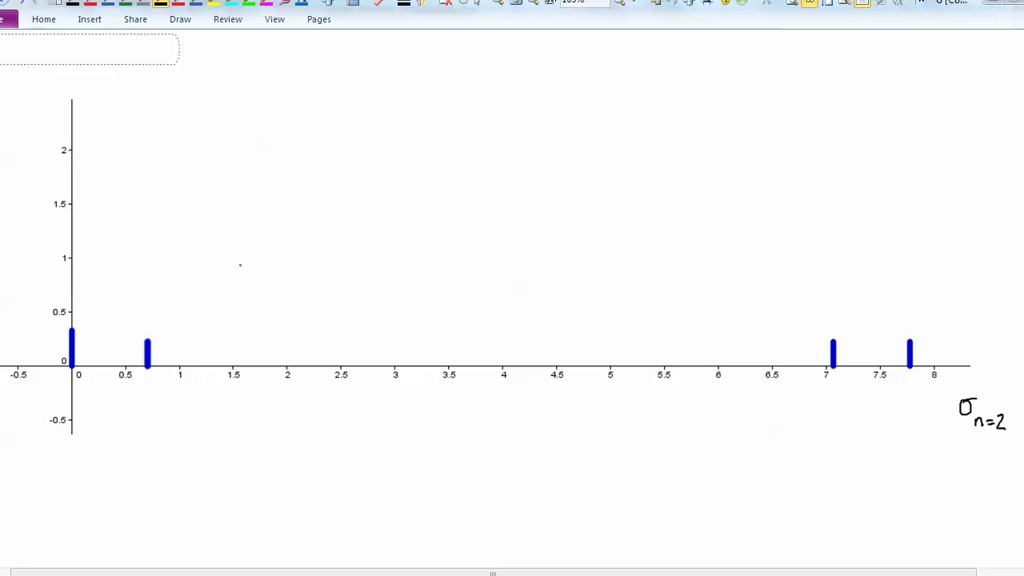
click(195, 2)
click(71, 372)
click(71, 373)
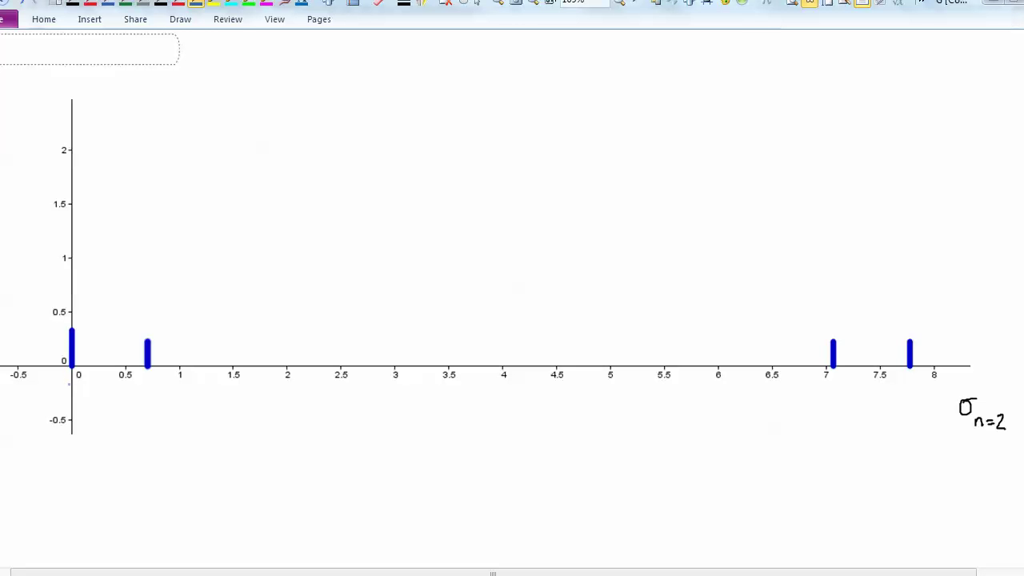